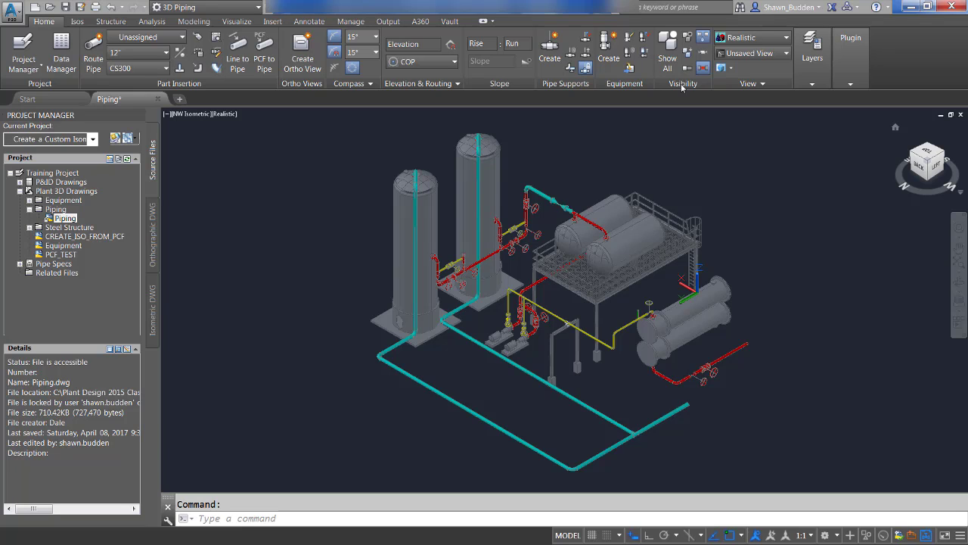
Open the title block setup for the Check_ANSI-B iso style from the project's isometric drawing settings
{"action": "left_click", "coordinate": [22, 71]}
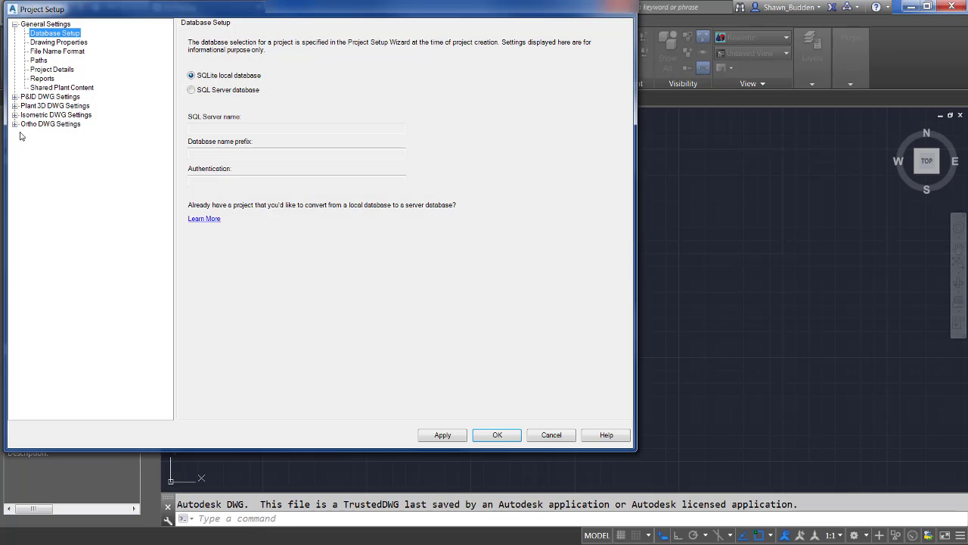
{"action": "left_click", "coordinate": [14, 115]}
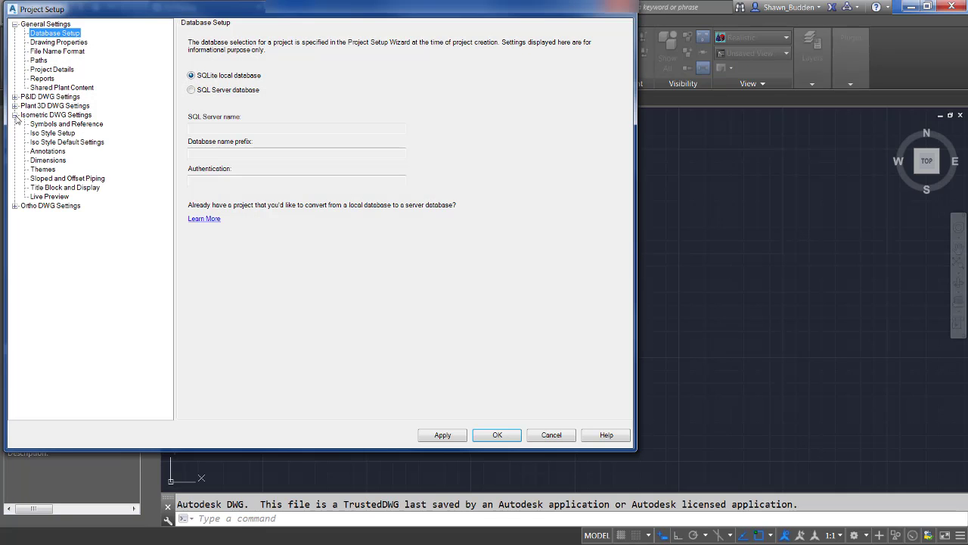
{"action": "left_click", "coordinate": [66, 189]}
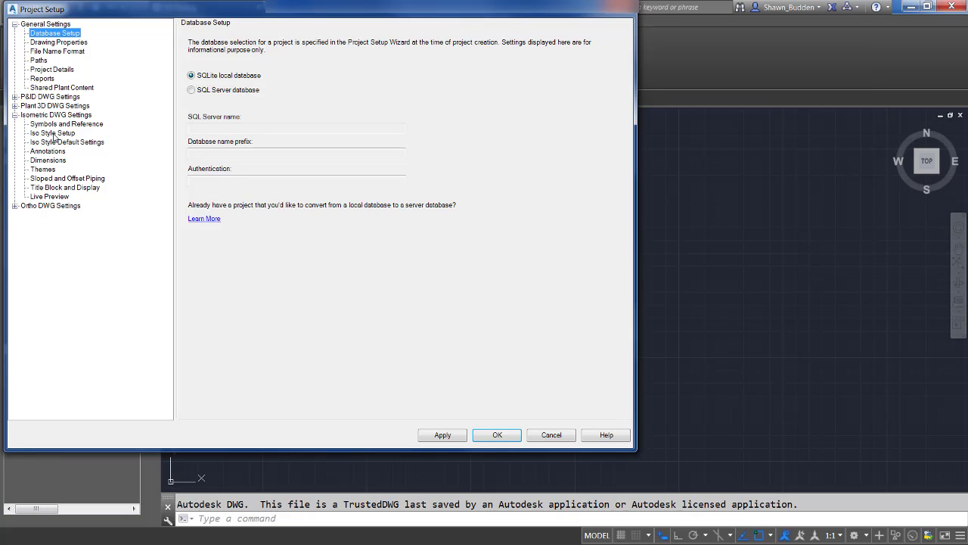
{"action": "left_click", "coordinate": [59, 188]}
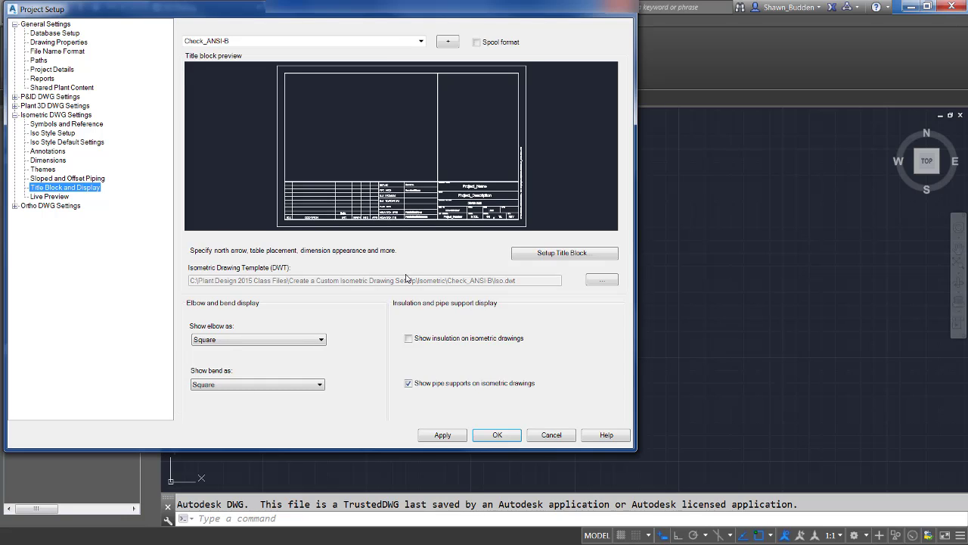
{"action": "left_click", "coordinate": [559, 253]}
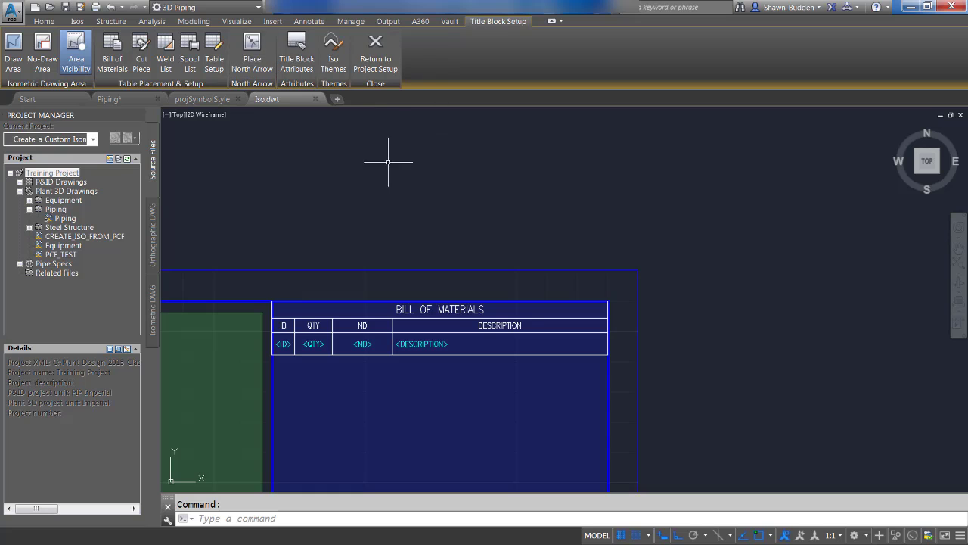
Open the iso themes and examine the default dimension style choices and the Dimension Style Manager
{"action": "left_click", "coordinate": [332, 60]}
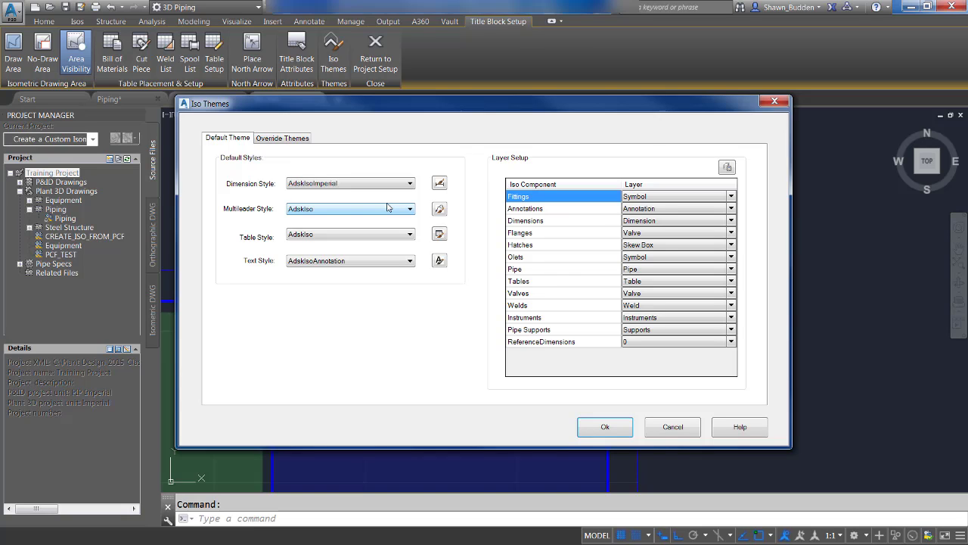
{"action": "left_click", "coordinate": [328, 186]}
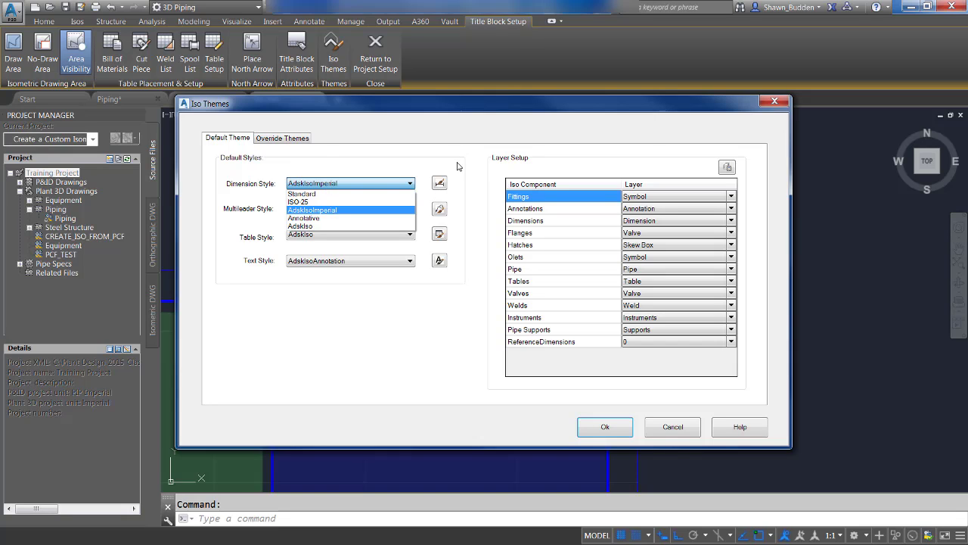
{"action": "left_click", "coordinate": [440, 182]}
{"action": "left_click", "coordinate": [438, 186]}
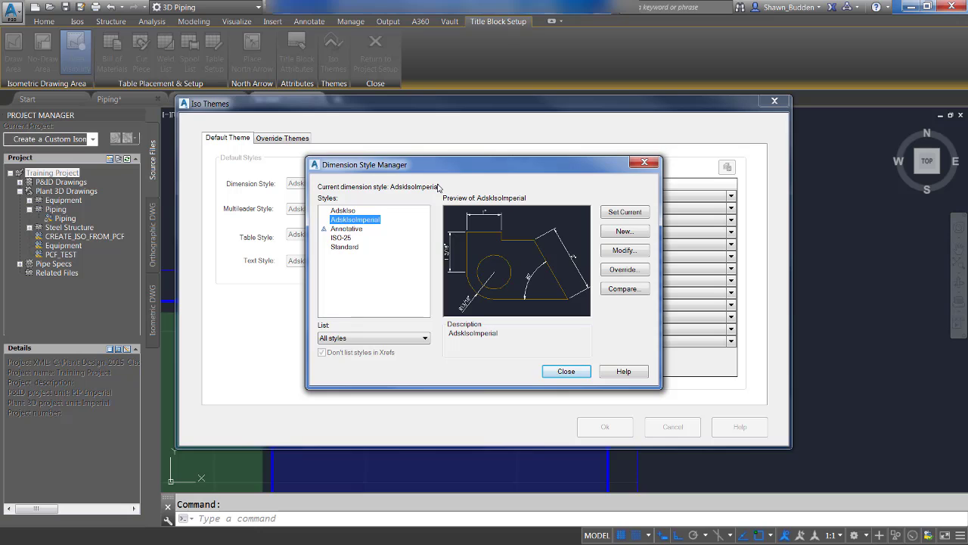
{"action": "left_click", "coordinate": [581, 372]}
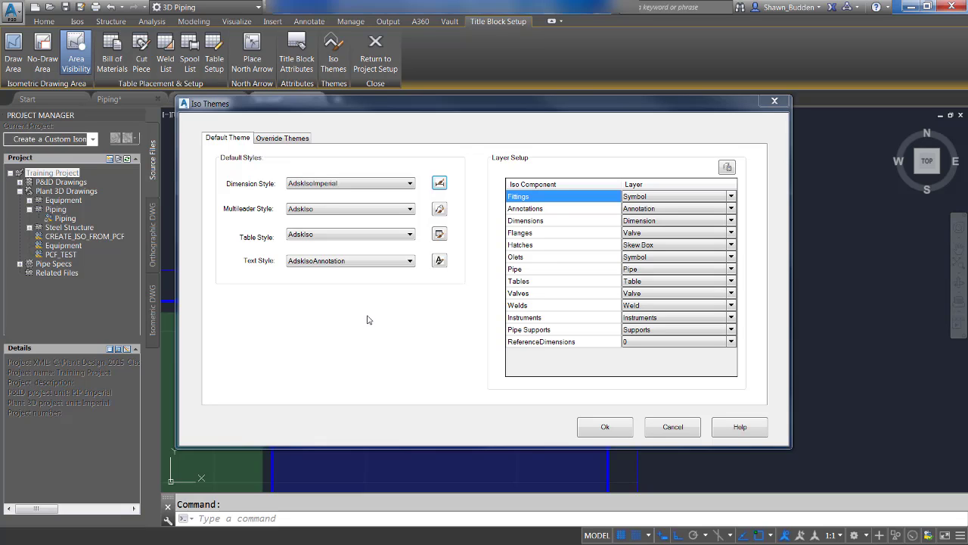
Examine the default theme's multileader style choices and the Multileader Style Manager
{"action": "left_click", "coordinate": [330, 215]}
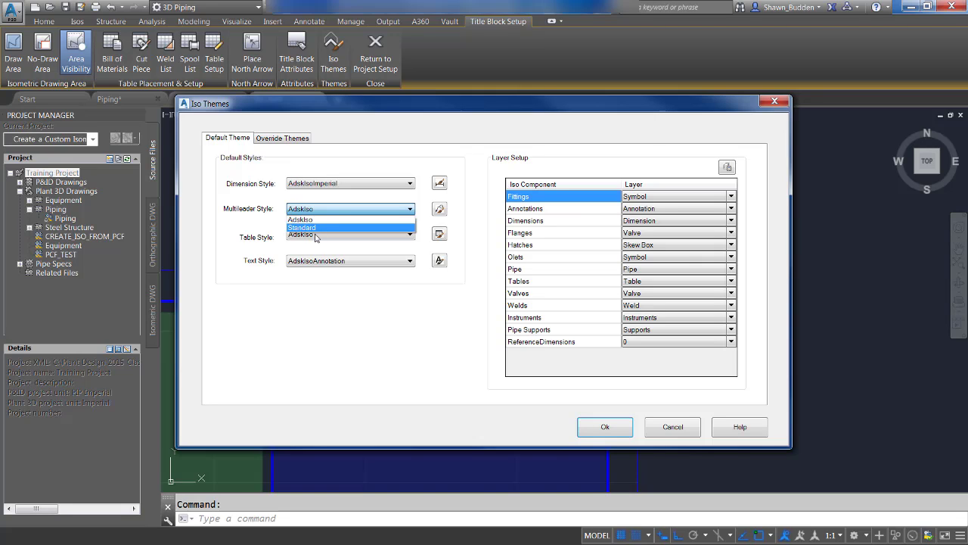
{"action": "left_click", "coordinate": [444, 215]}
{"action": "left_click", "coordinate": [440, 210]}
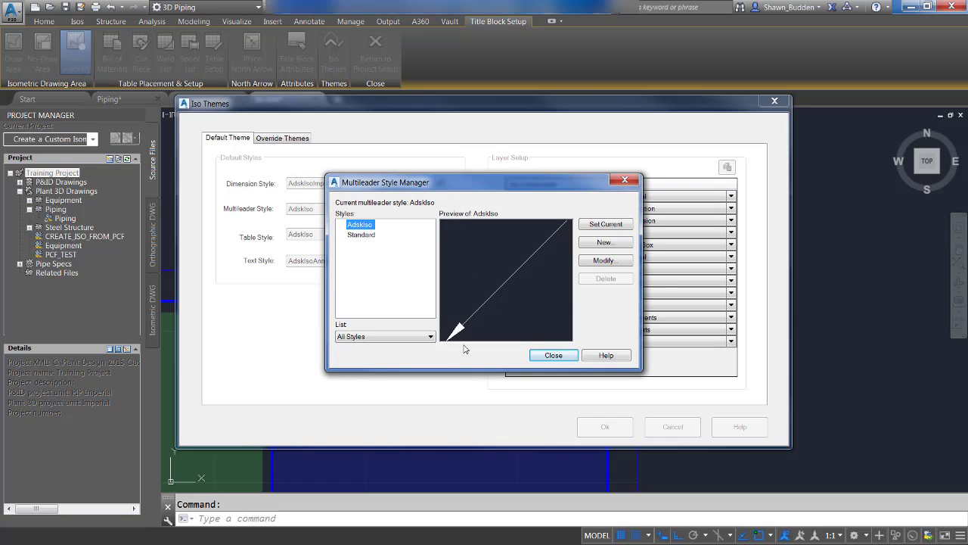
{"action": "left_click", "coordinate": [553, 357]}
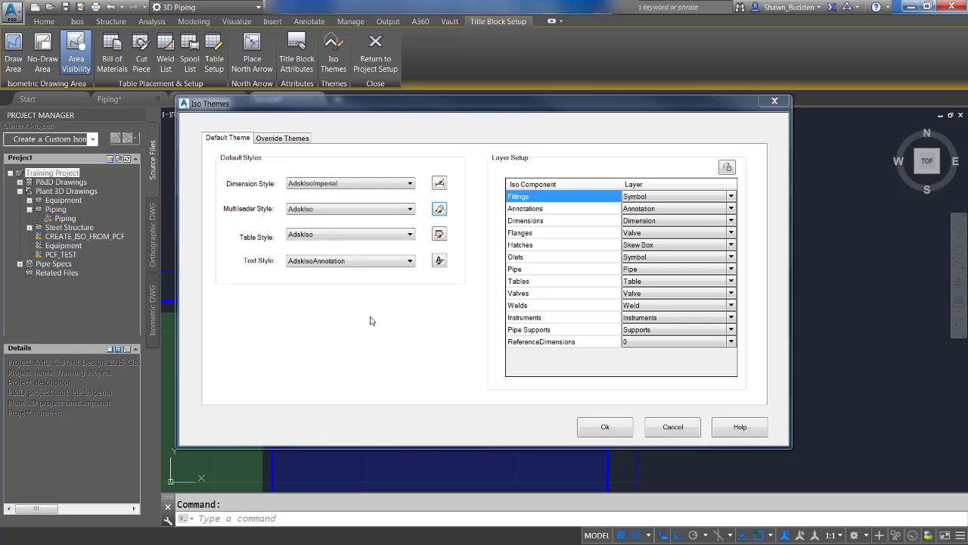
Examine the default theme's table style and text style choices, including the dialogs for editing those styles
{"action": "left_click", "coordinate": [346, 237]}
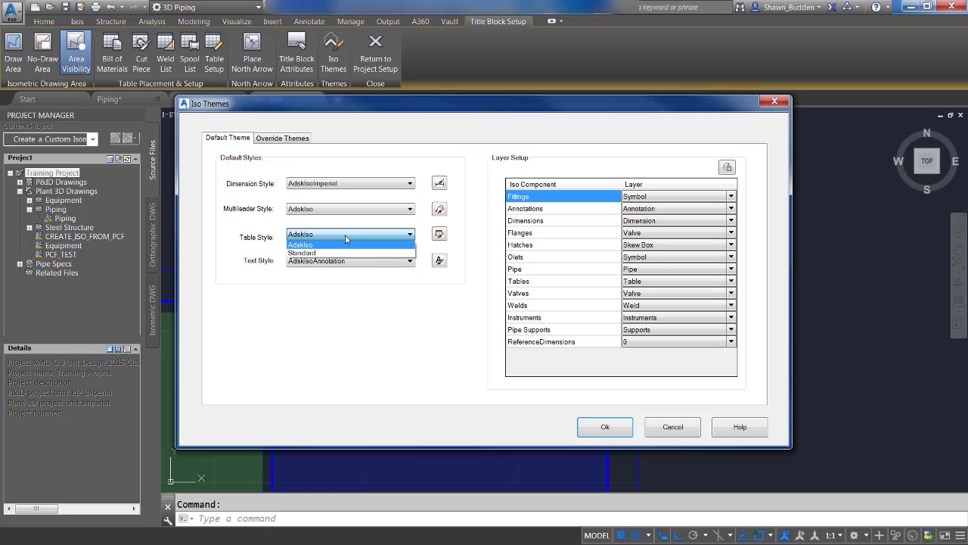
{"action": "left_click", "coordinate": [439, 235]}
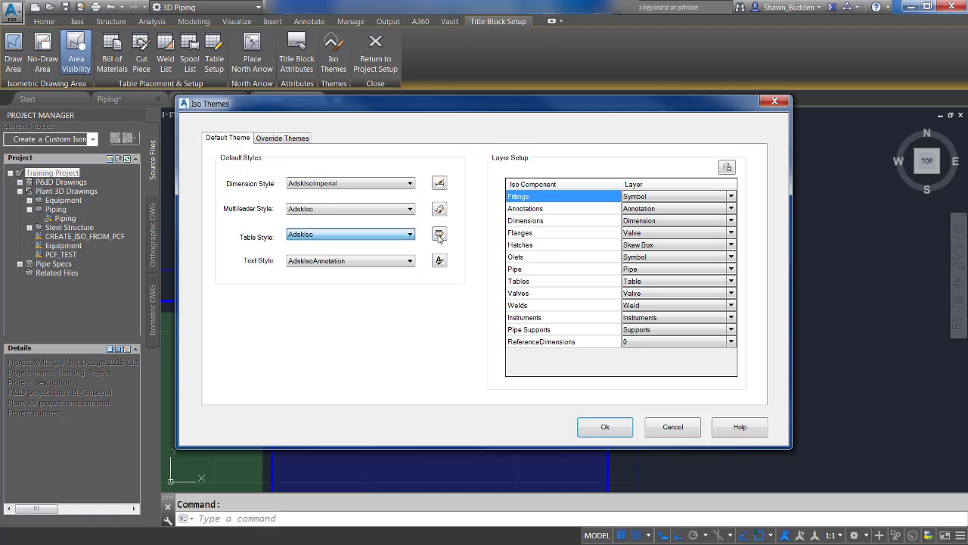
{"action": "left_click", "coordinate": [439, 235]}
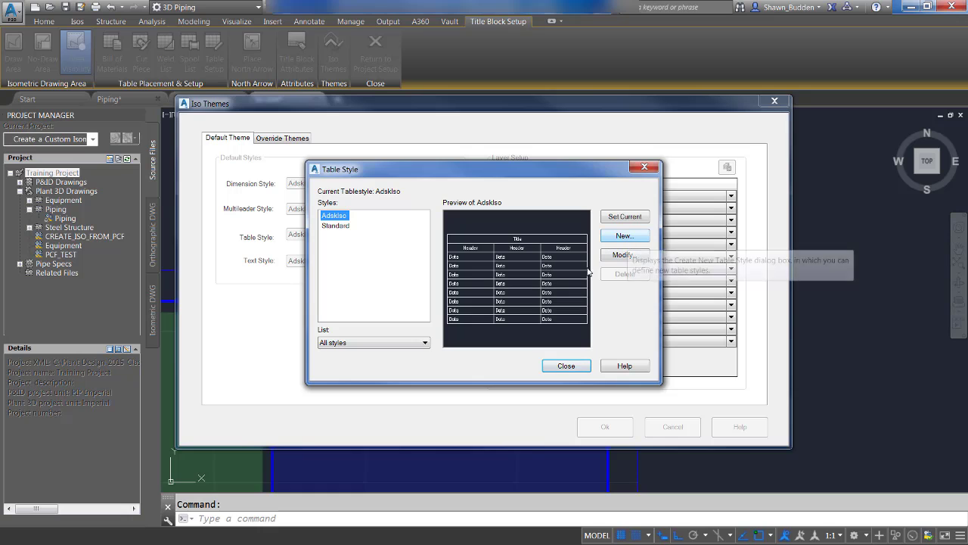
{"action": "left_click", "coordinate": [565, 366]}
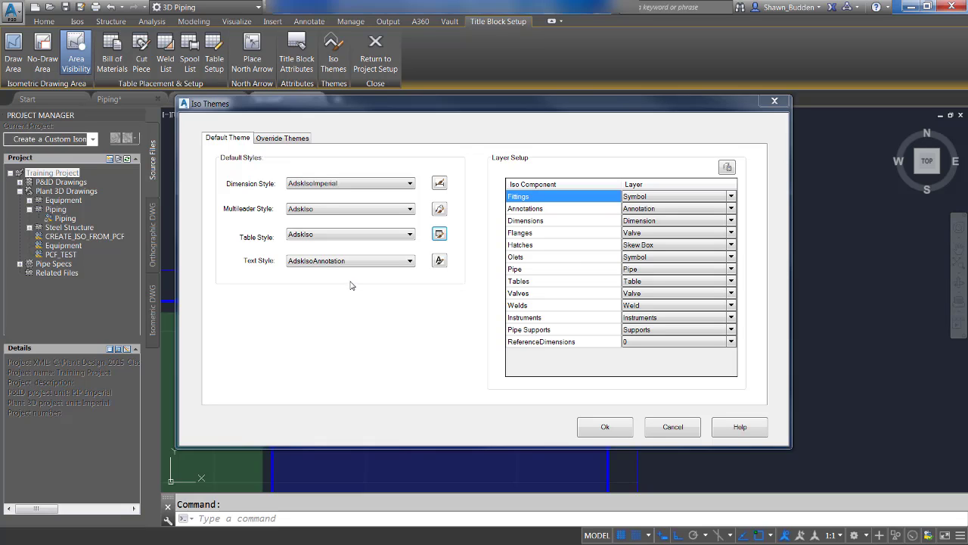
{"action": "left_click", "coordinate": [324, 261]}
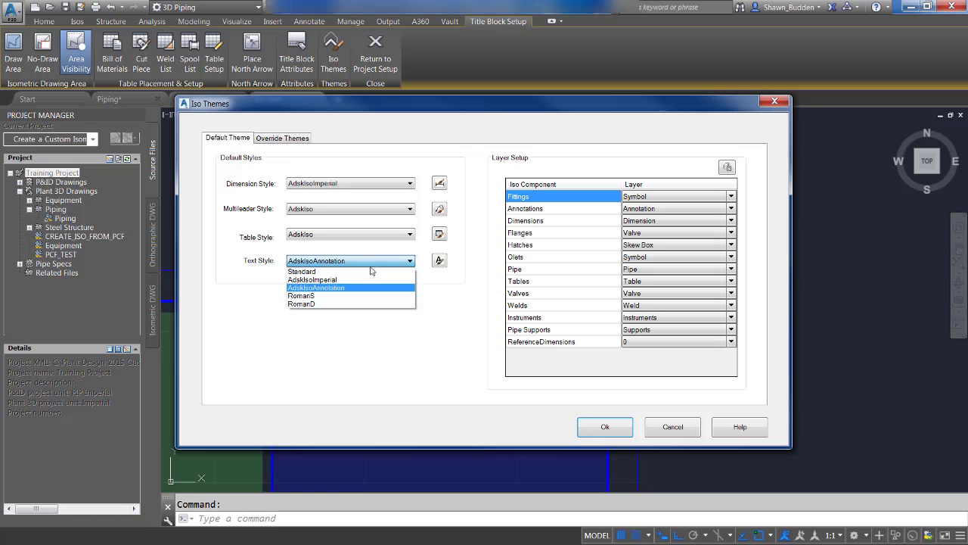
{"action": "left_click", "coordinate": [440, 261]}
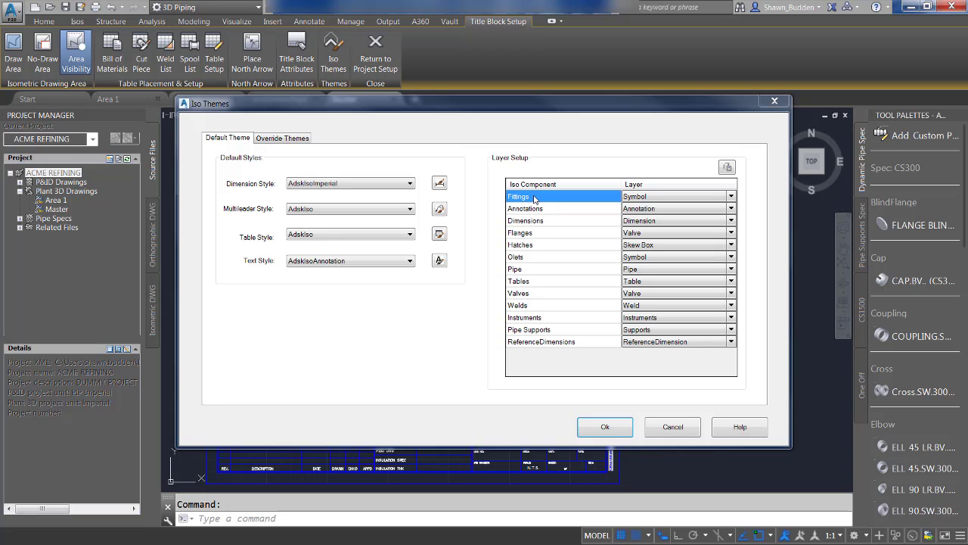
Review the layer choices for Fittings and the template's layer properties, and return to project setup without changing the themes
{"action": "left_click", "coordinate": [731, 197]}
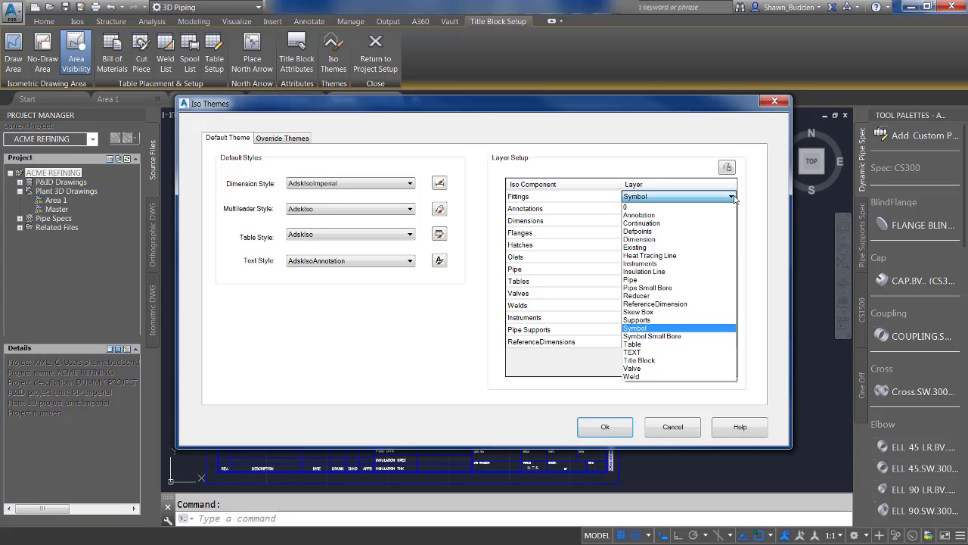
{"action": "left_click", "coordinate": [732, 198]}
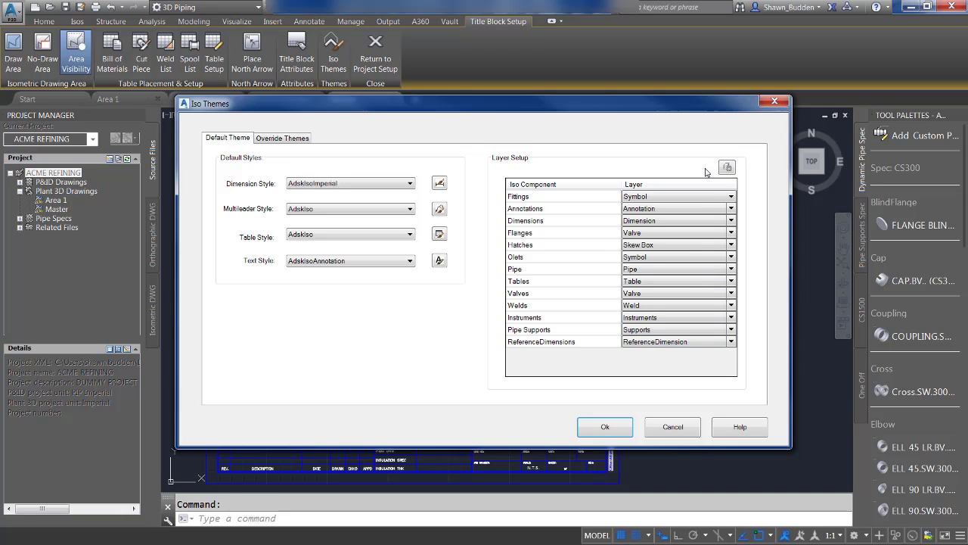
{"action": "left_click", "coordinate": [728, 167]}
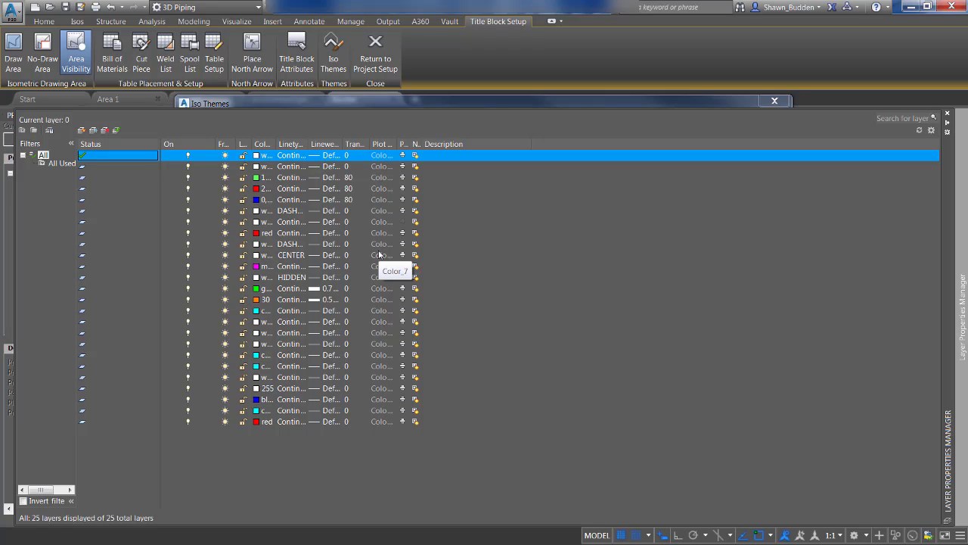
{"action": "right_click", "coordinate": [952, 187]}
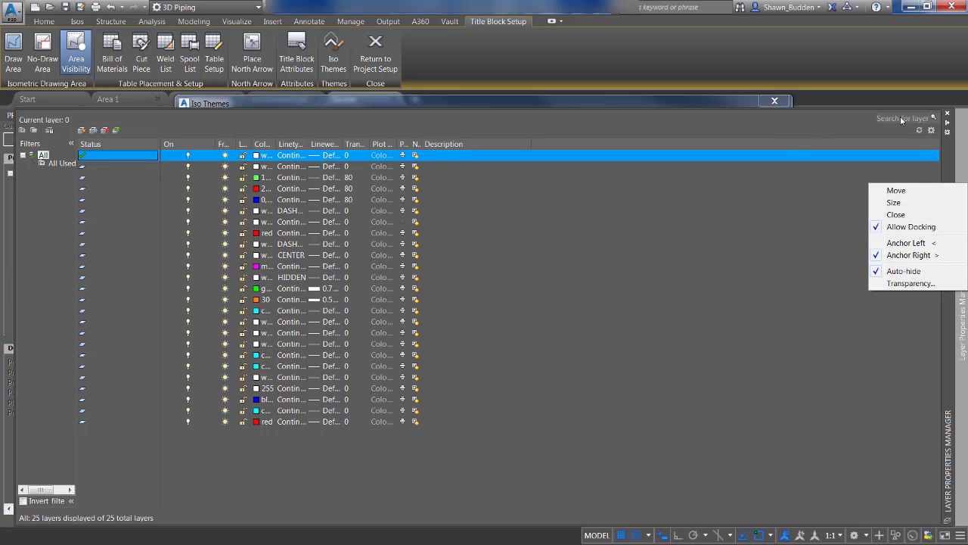
{"action": "left_click", "coordinate": [948, 115]}
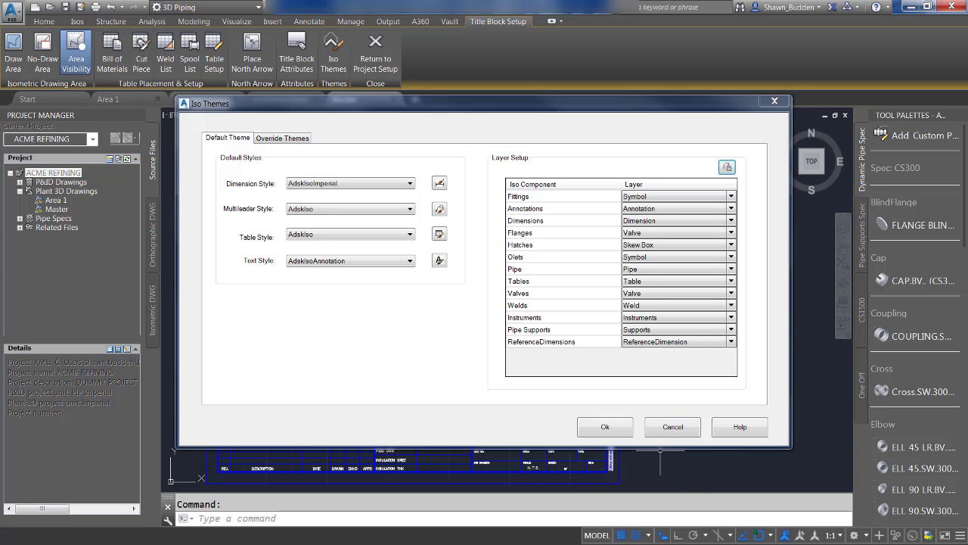
{"action": "left_click", "coordinate": [662, 429]}
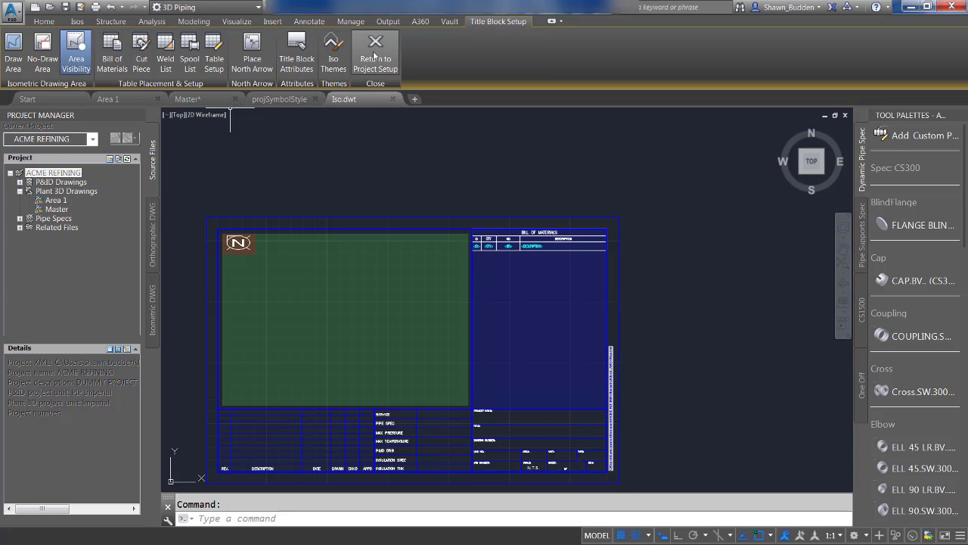
{"action": "left_click", "coordinate": [375, 55]}
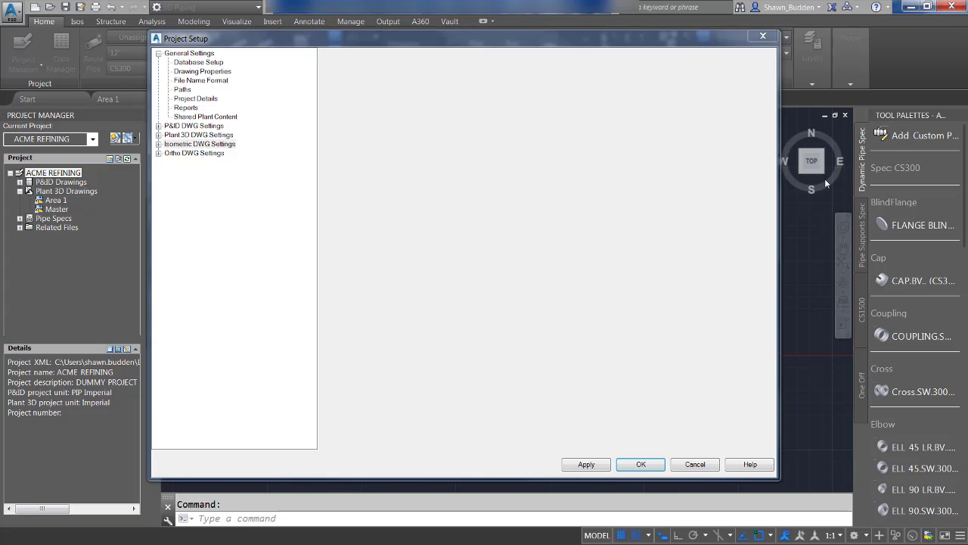
Select the Check_ANSI-B iso style in the isometric Title Block and Display settings and open its title block setup
{"action": "double_click", "coordinate": [168, 144]}
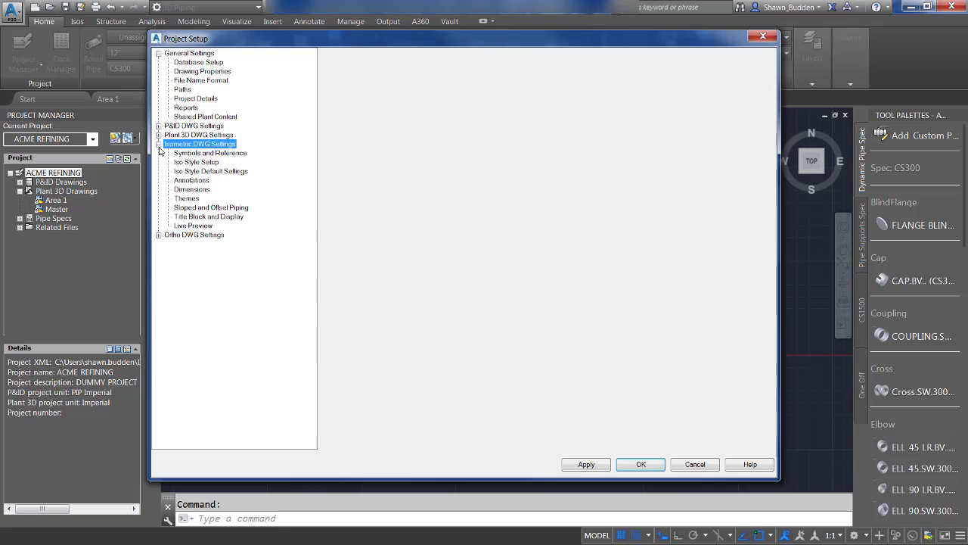
{"action": "left_click", "coordinate": [199, 217]}
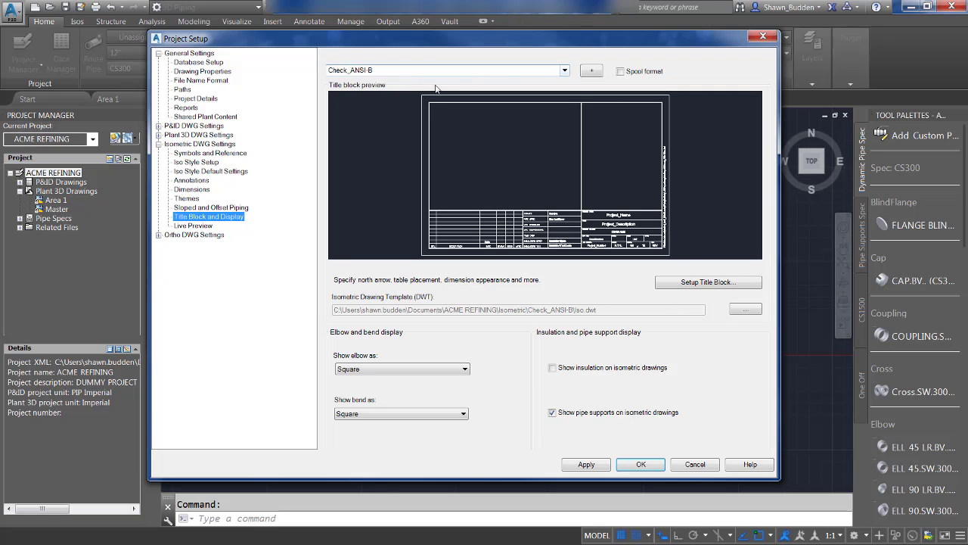
{"action": "left_click", "coordinate": [564, 70]}
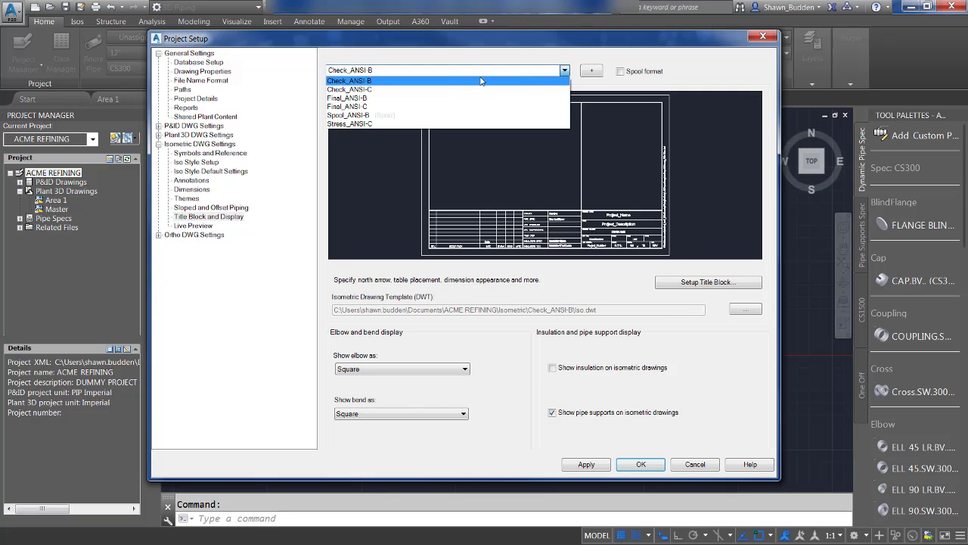
{"action": "left_click", "coordinate": [380, 81]}
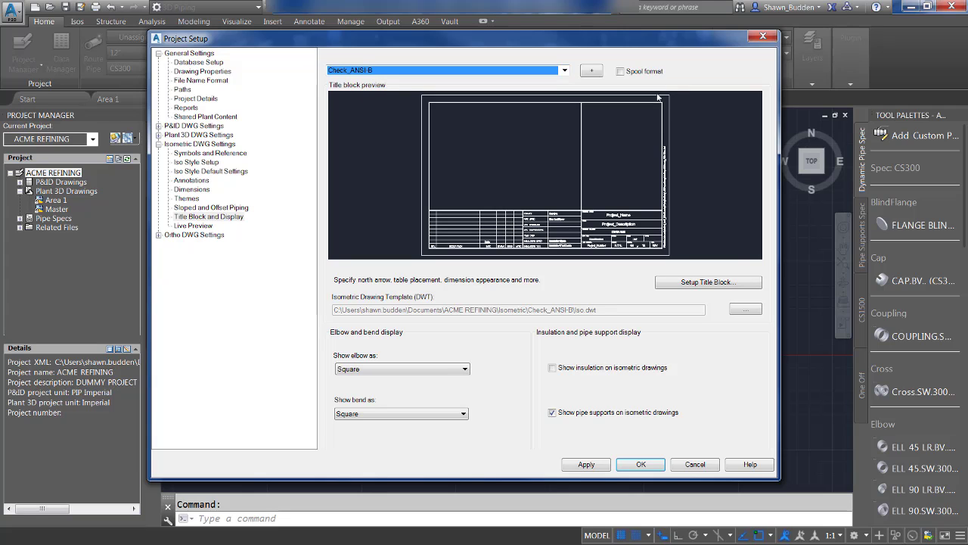
{"action": "left_click", "coordinate": [705, 286]}
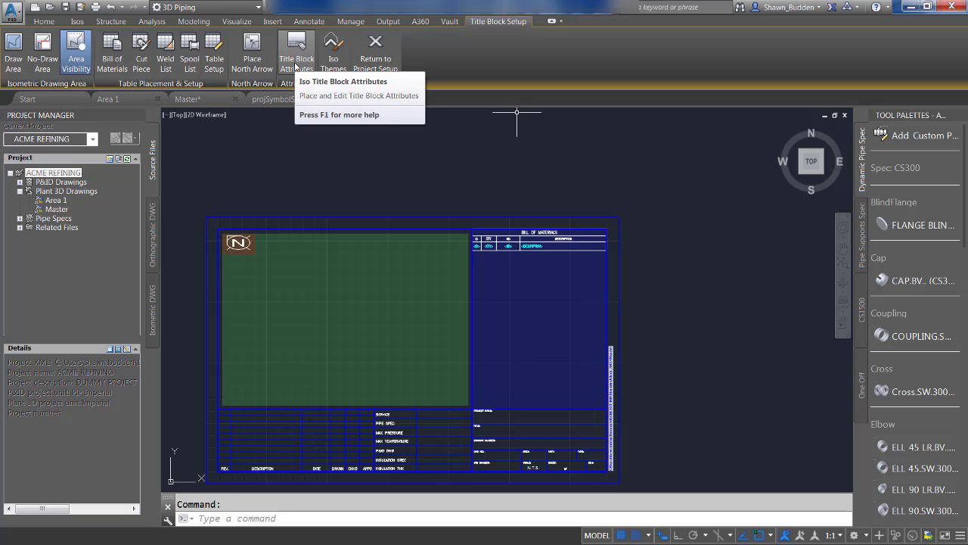
Open the iso override themes, review the available themes, and display the layer overrides for Small Bore Piping
{"action": "left_click", "coordinate": [338, 71]}
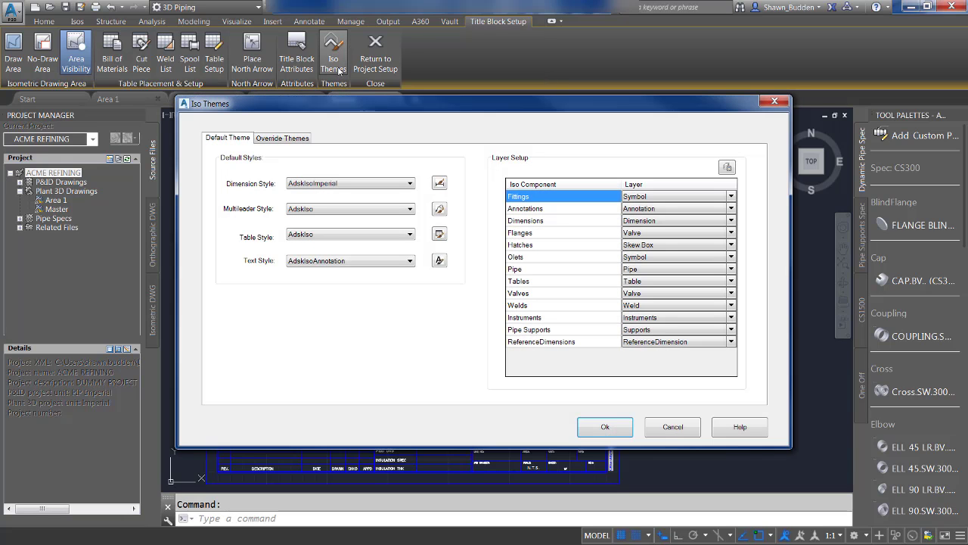
{"action": "left_click", "coordinate": [272, 141]}
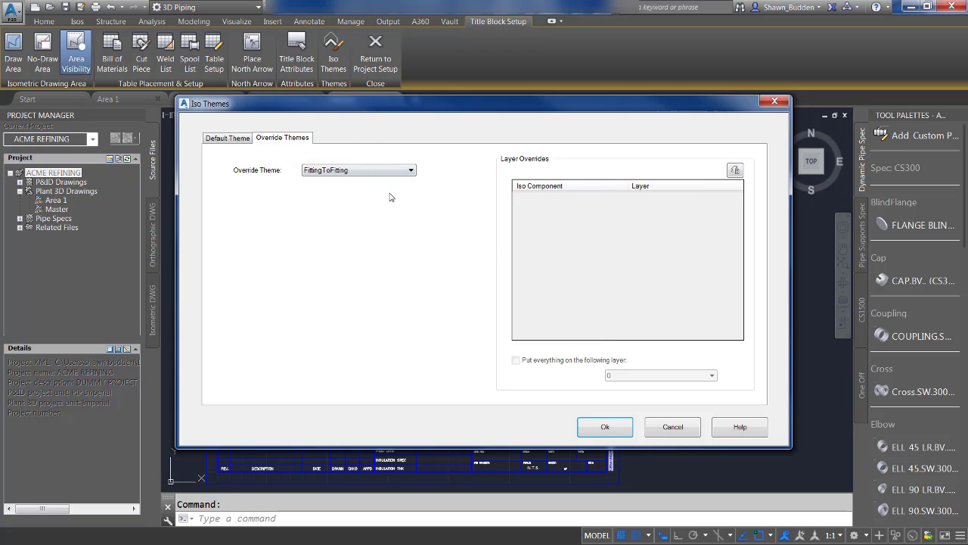
{"action": "left_click", "coordinate": [378, 172]}
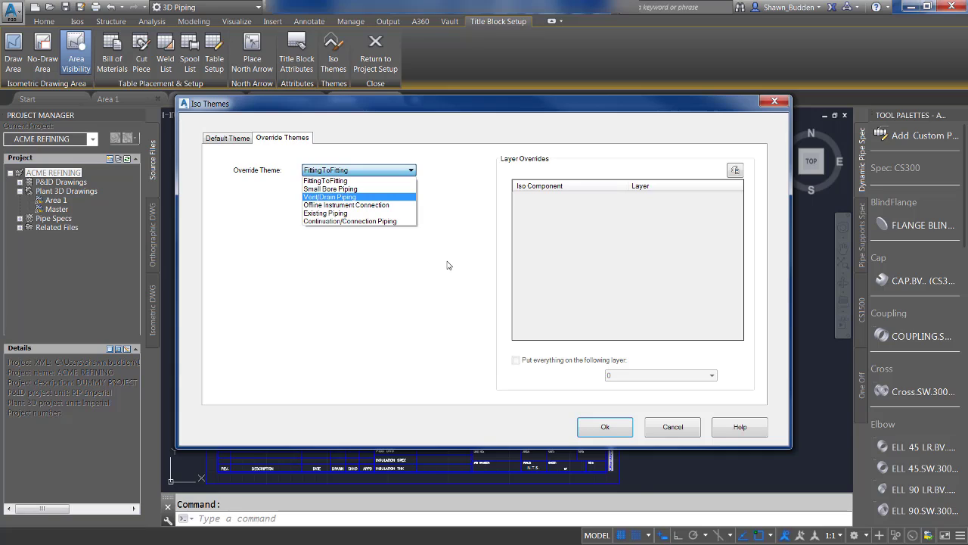
{"action": "left_click", "coordinate": [447, 215]}
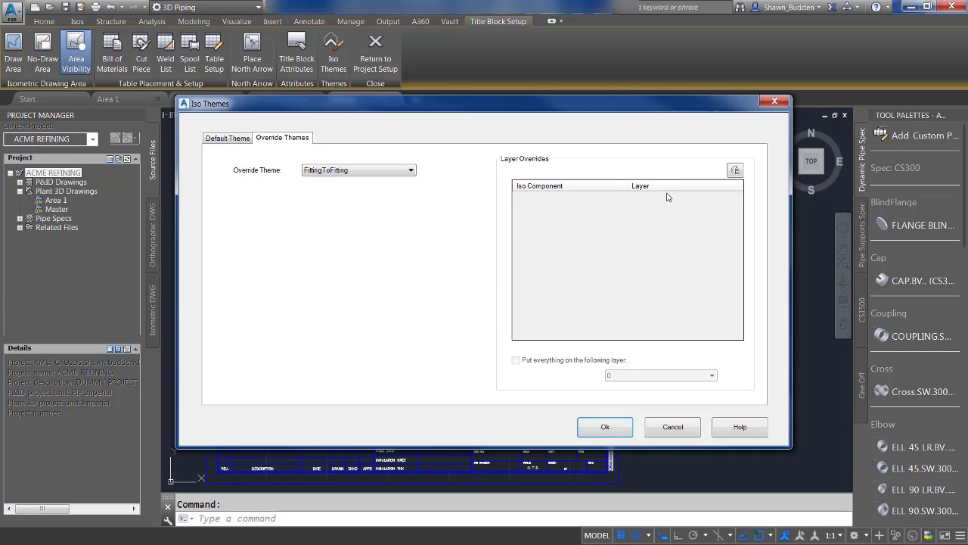
{"action": "left_click", "coordinate": [335, 174]}
{"action": "left_click", "coordinate": [330, 189]}
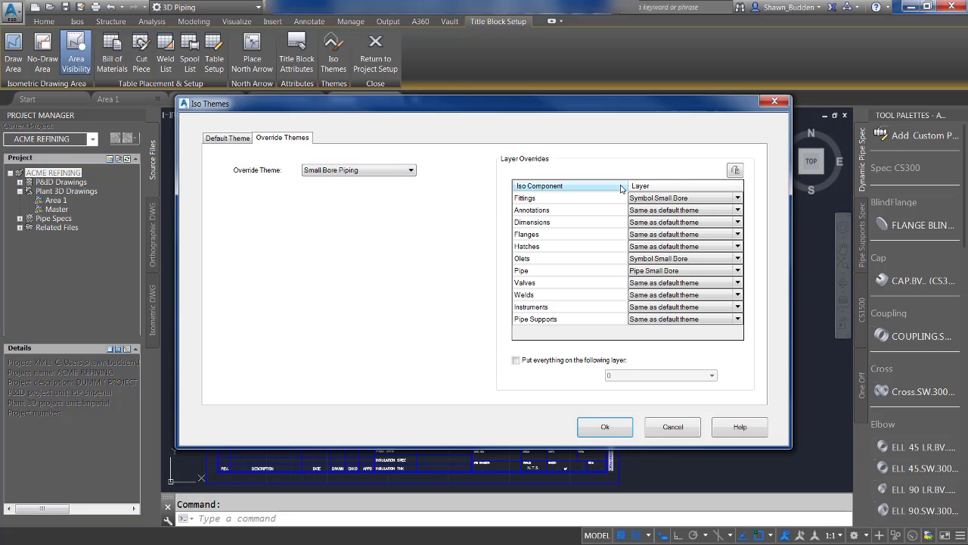
Review the Fittings layer choices and the option to put everything on one layer for Small Bore Piping, leaving both overrides as they were
{"action": "left_click", "coordinate": [738, 199]}
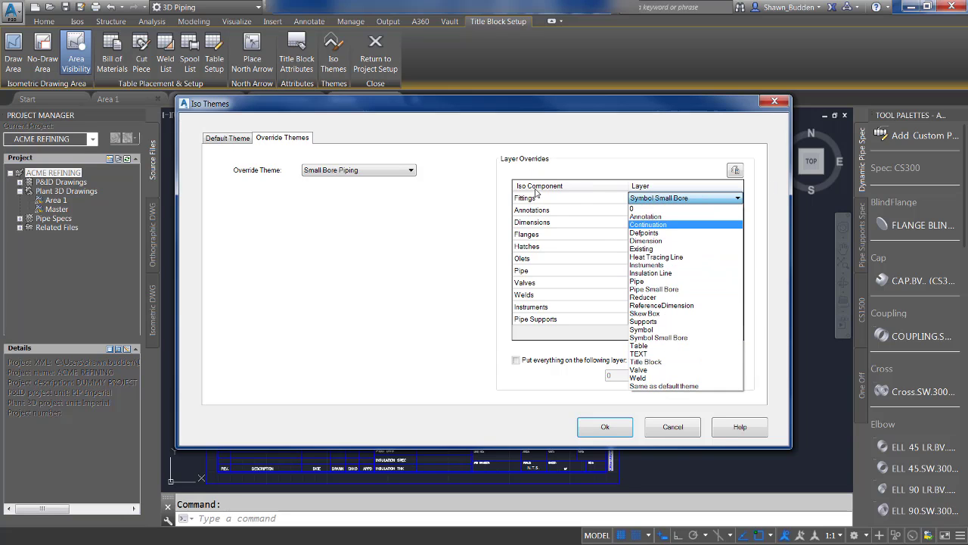
{"action": "left_click", "coordinate": [462, 212]}
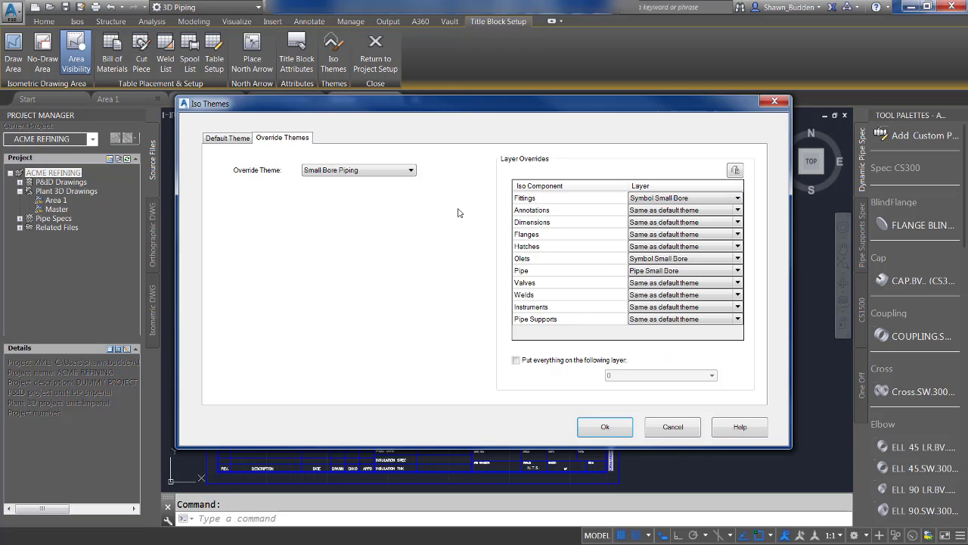
{"action": "left_click", "coordinate": [516, 360]}
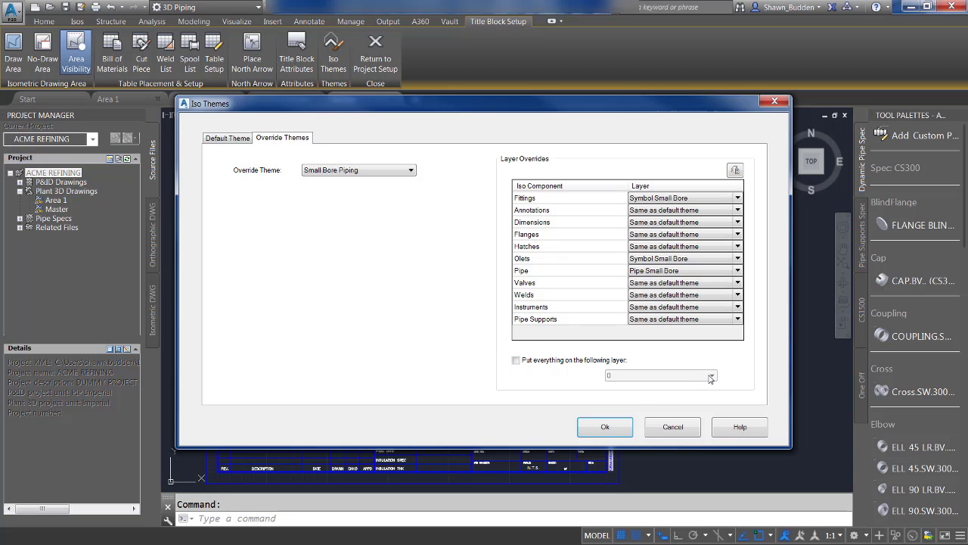
{"action": "left_click", "coordinate": [516, 360]}
{"action": "left_click", "coordinate": [703, 378]}
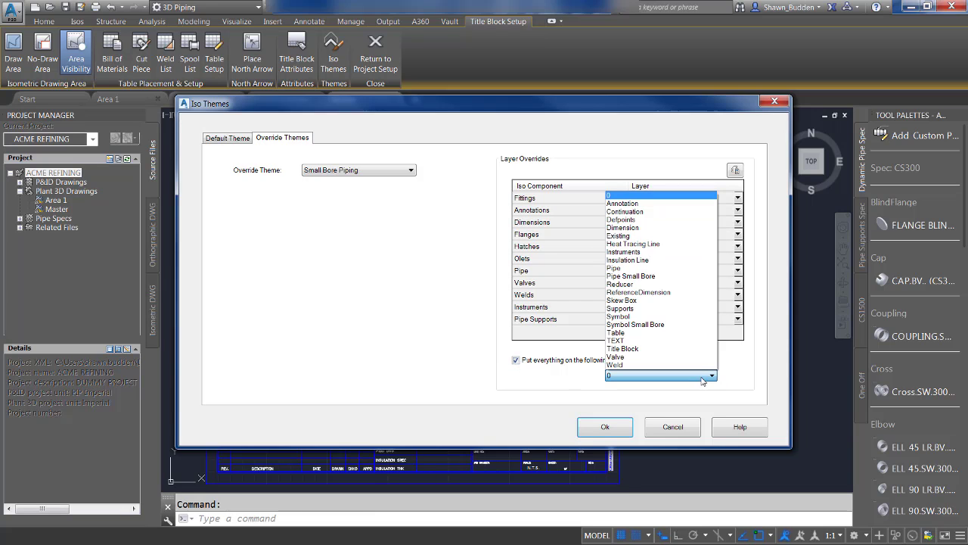
{"action": "left_click", "coordinate": [526, 154]}
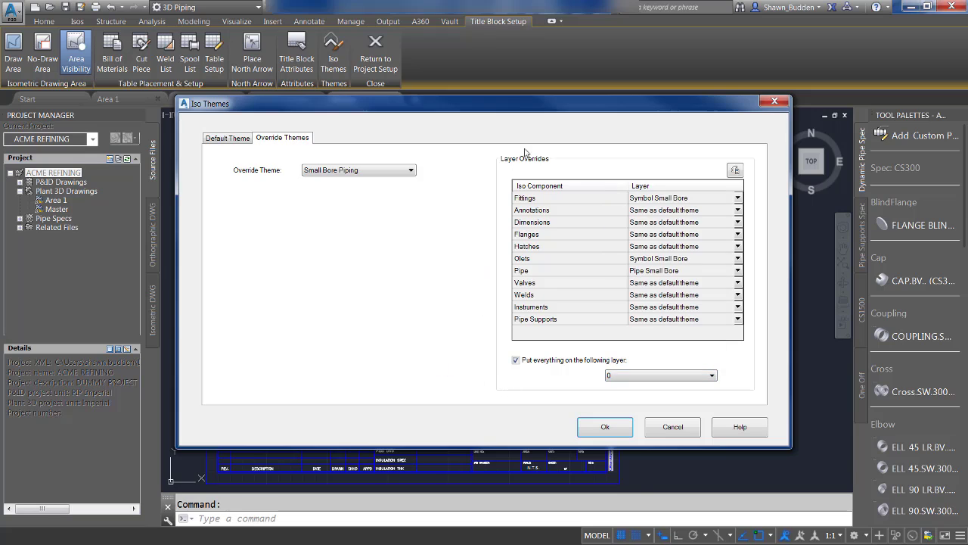
{"action": "left_click", "coordinate": [516, 361]}
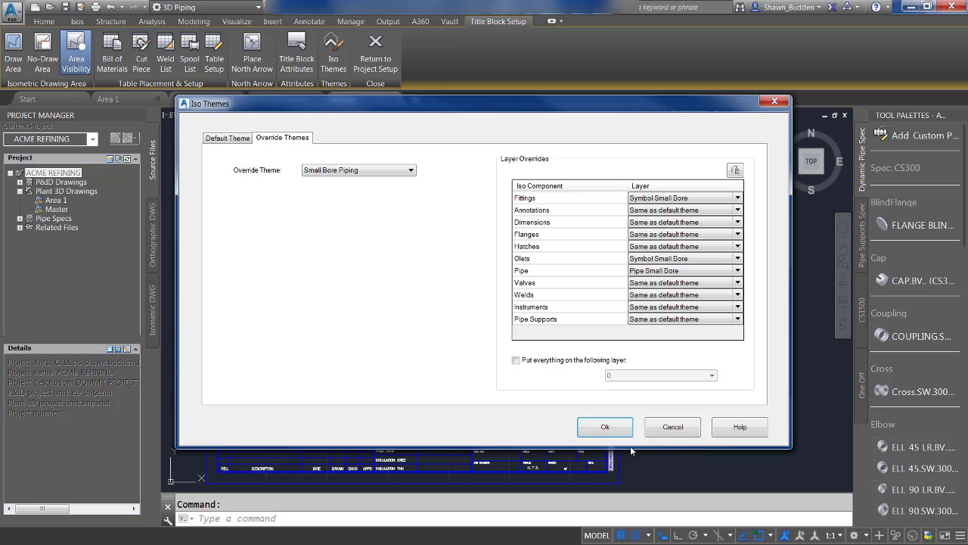
Accept the iso themes and reopen the Check_ANSI-B title block setup from the project's isometric Title Block and Display settings
{"action": "left_click", "coordinate": [605, 428]}
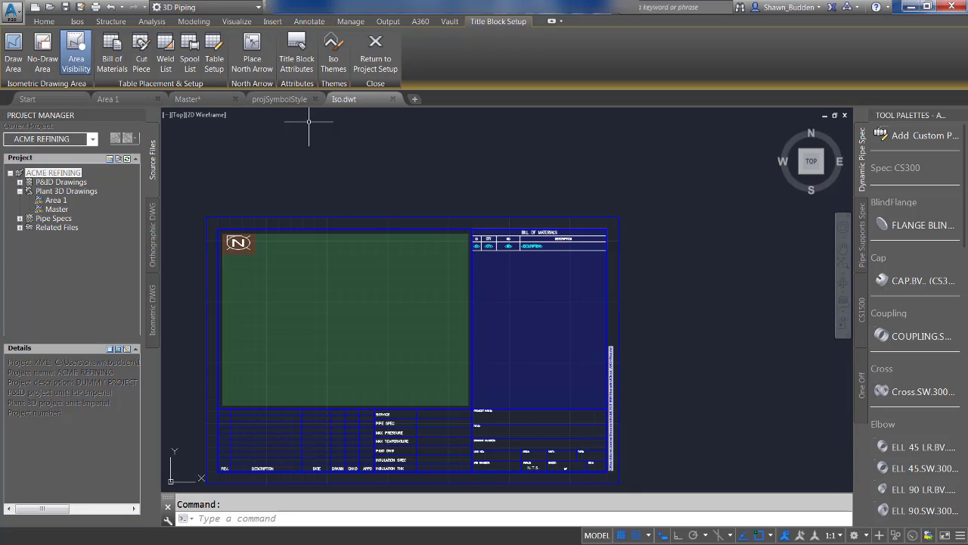
{"action": "left_click", "coordinate": [379, 46]}
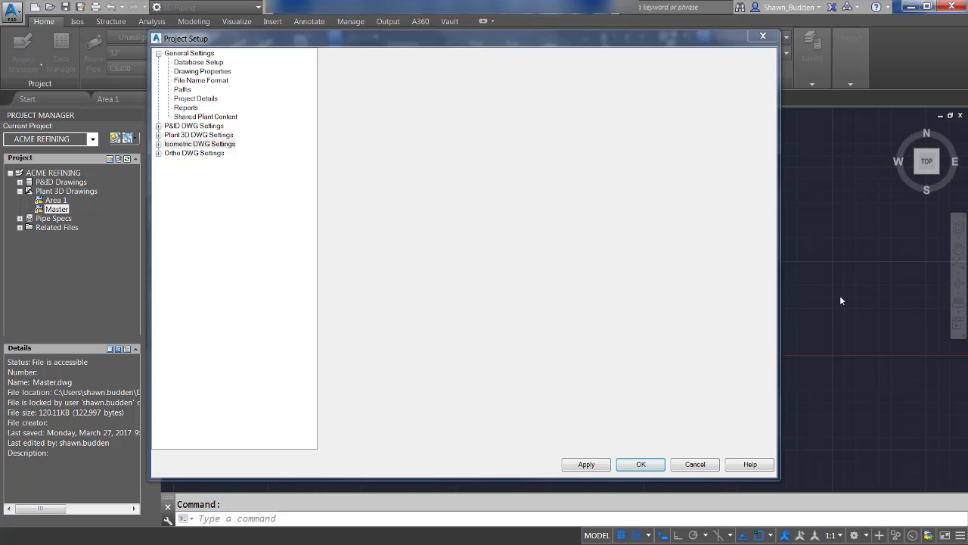
{"action": "left_click", "coordinate": [158, 145]}
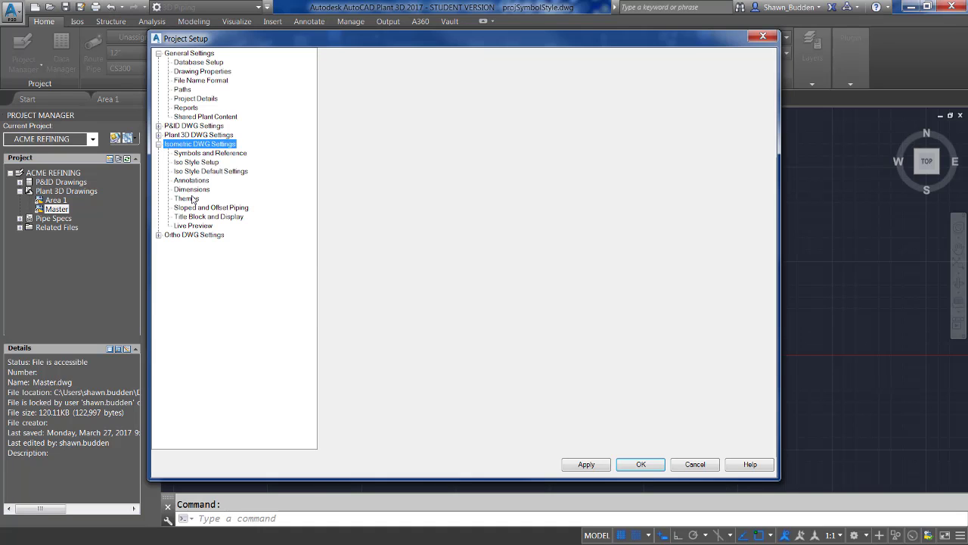
{"action": "left_click", "coordinate": [194, 217]}
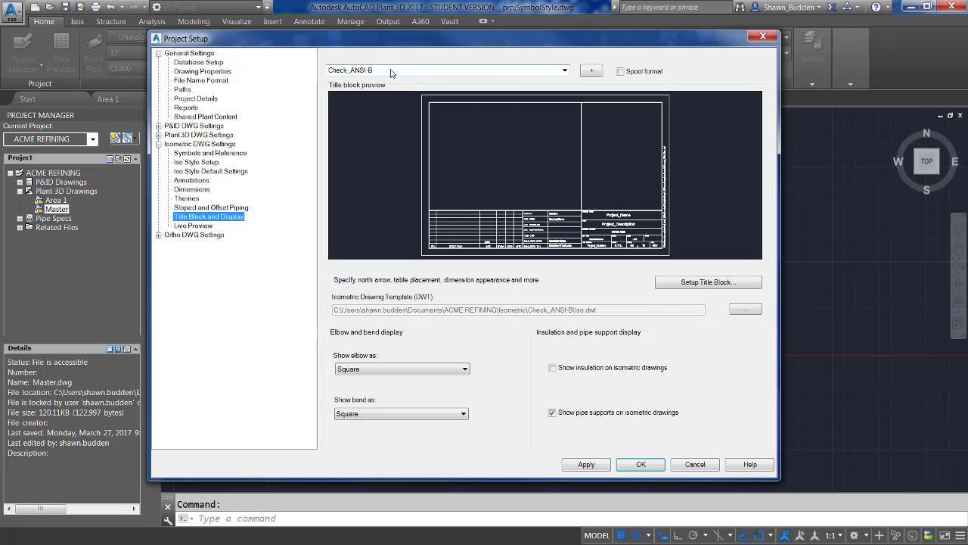
{"action": "left_click", "coordinate": [722, 283]}
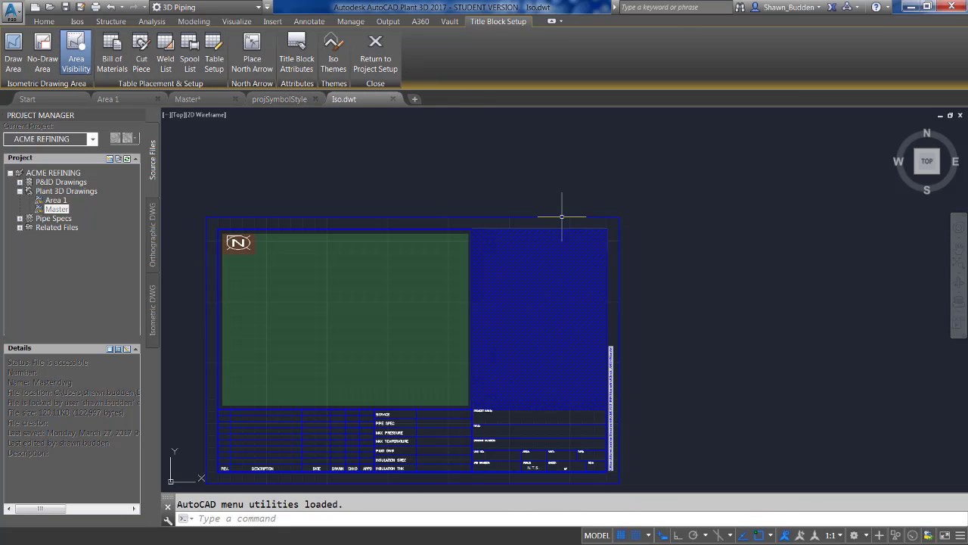
Open the title block attributes and examine the attribute names in the Project Data, Client Information and All categories
{"action": "left_click", "coordinate": [294, 43]}
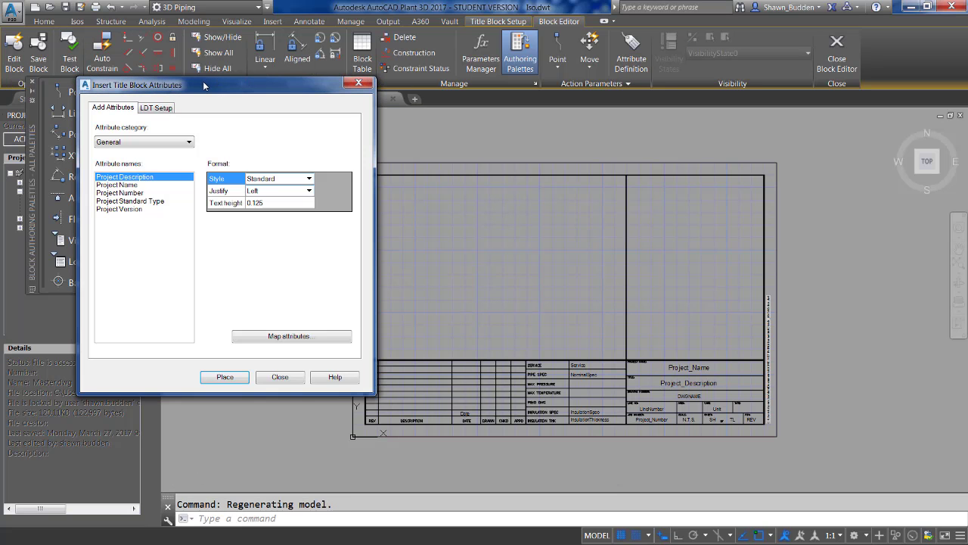
{"action": "left_click_drag", "start_coordinate": [204, 85], "coordinate": [355, 115]}
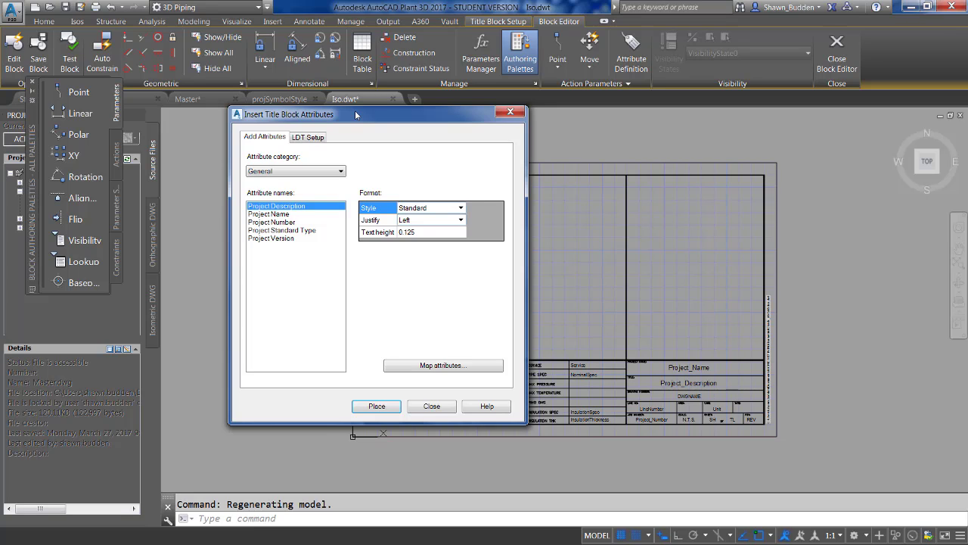
{"action": "left_click", "coordinate": [293, 172]}
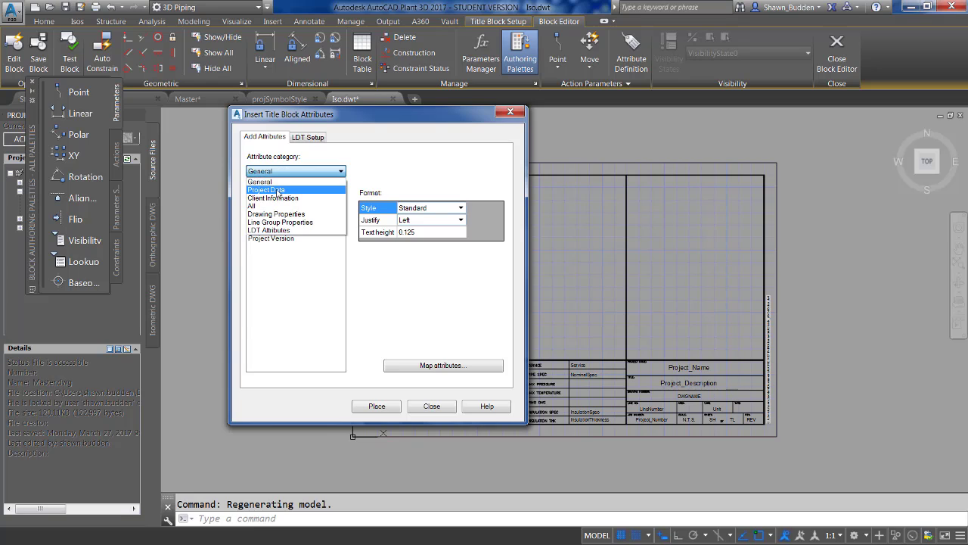
{"action": "left_click", "coordinate": [279, 190]}
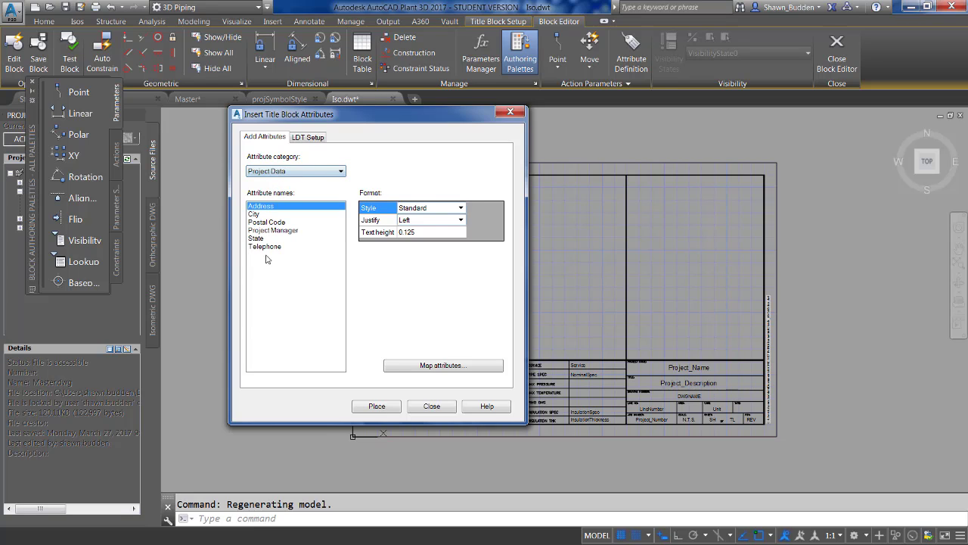
{"action": "left_click", "coordinate": [288, 173]}
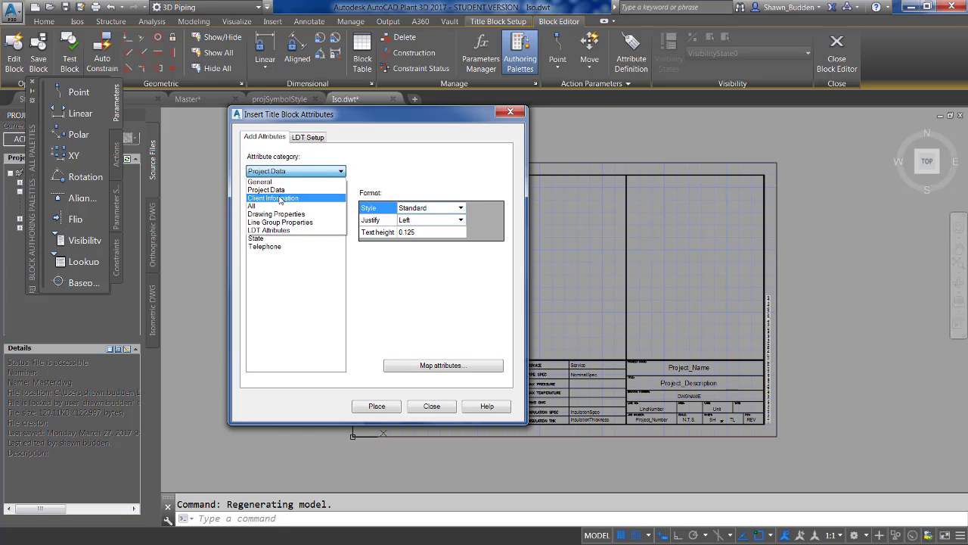
{"action": "left_click", "coordinate": [280, 199]}
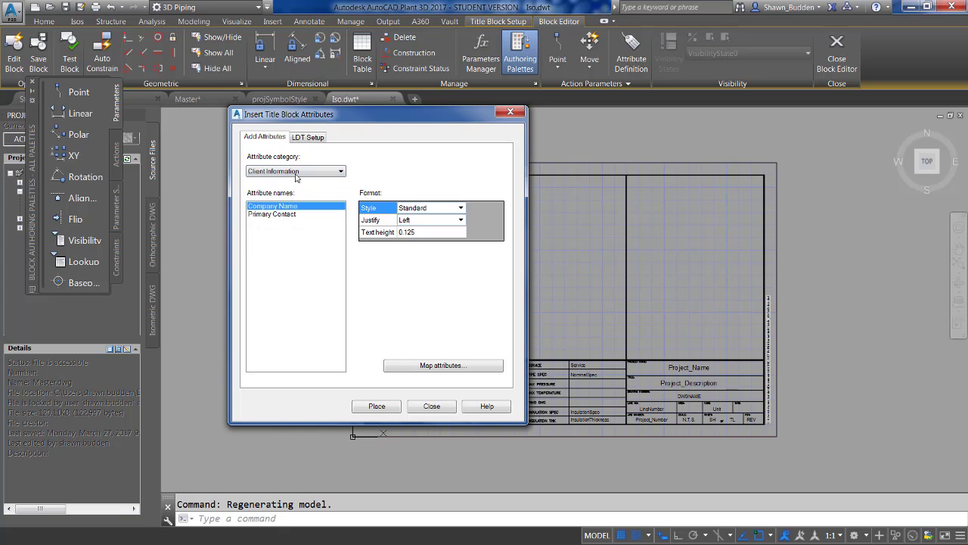
{"action": "left_click", "coordinate": [297, 173]}
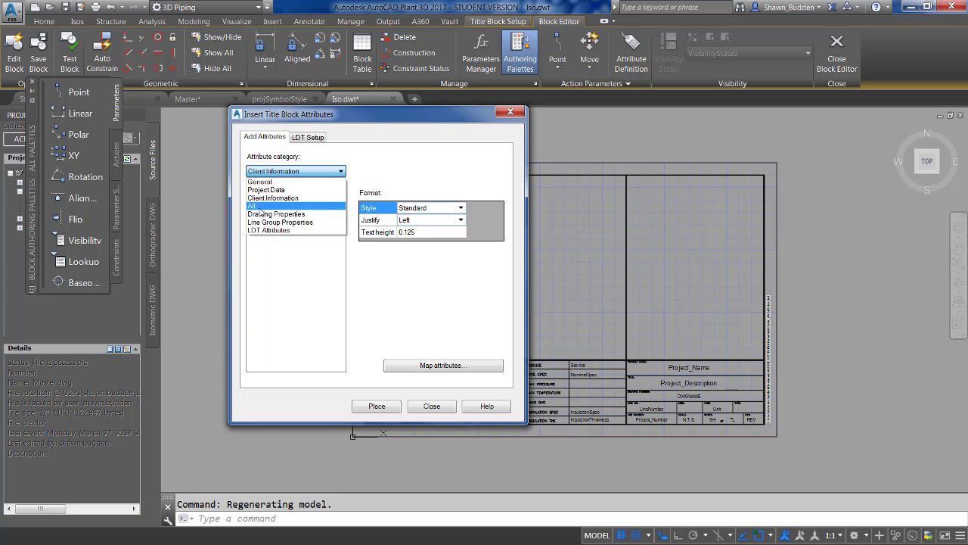
{"action": "key", "text": "Escape"}
{"action": "left_click", "coordinate": [302, 173]}
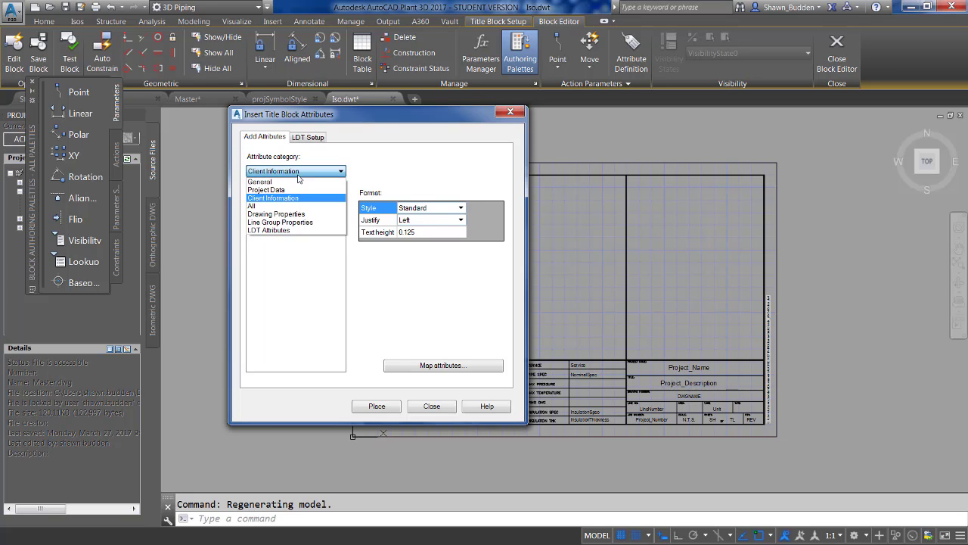
{"action": "left_click", "coordinate": [261, 207]}
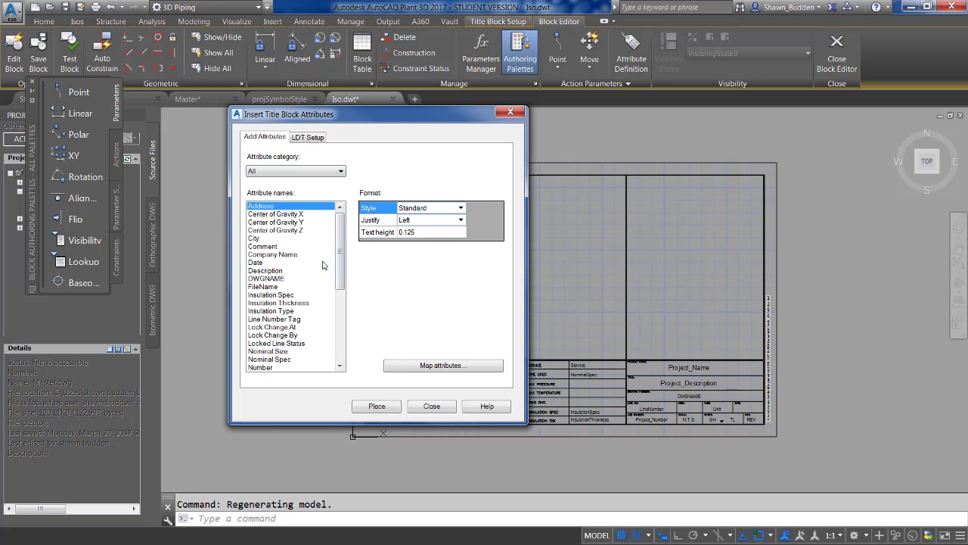
Select the Primary Contact attribute under Client Information and review its format options, keeping the Standard style and Left justification
{"action": "left_click", "coordinate": [313, 172]}
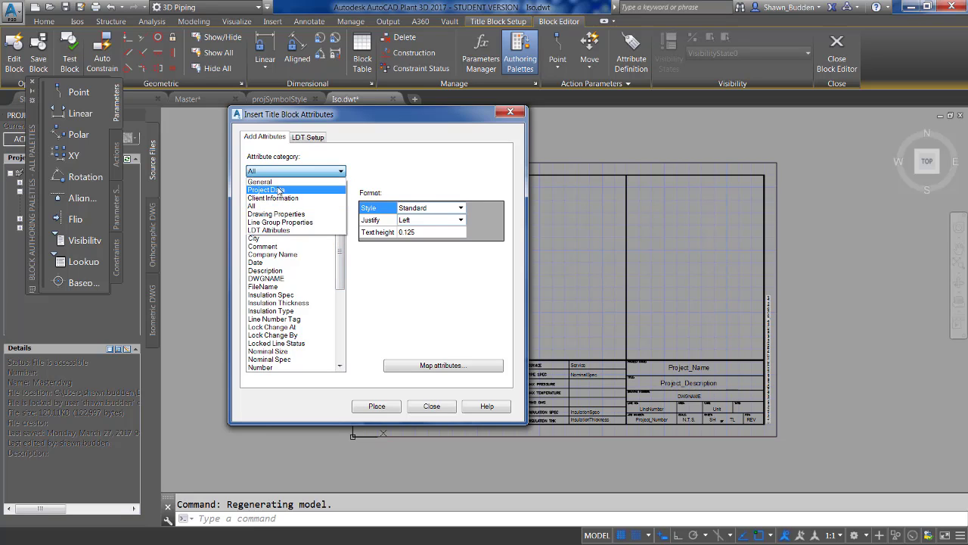
{"action": "left_click", "coordinate": [278, 198]}
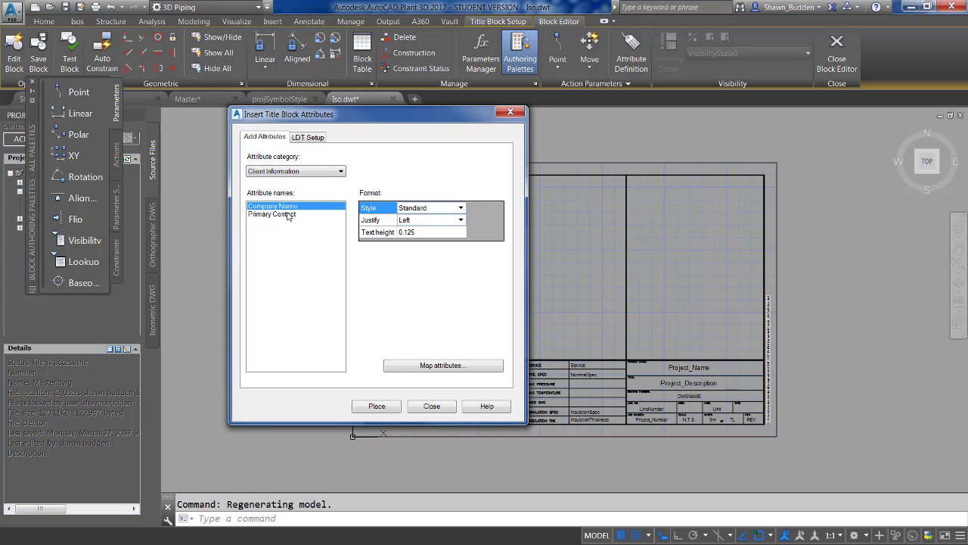
{"action": "left_click", "coordinate": [287, 216]}
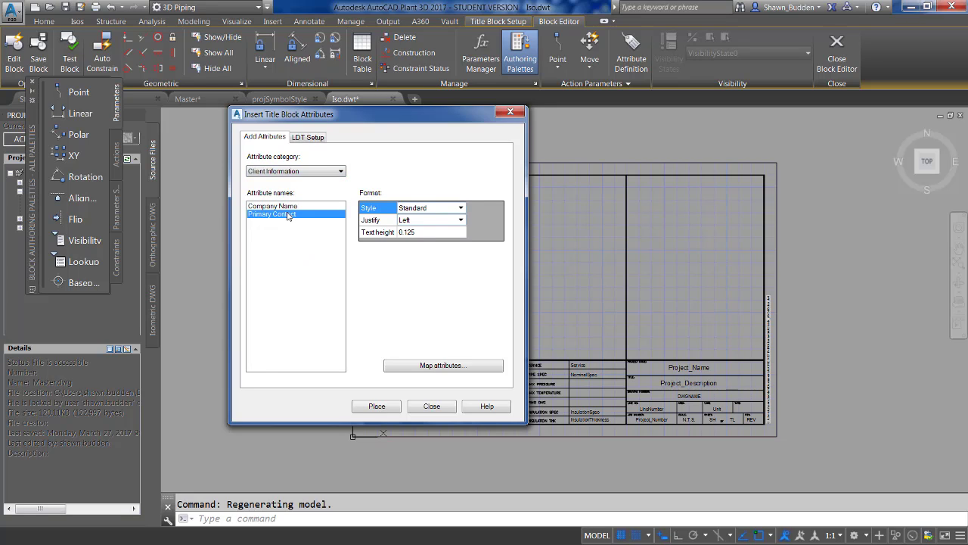
{"action": "left_click", "coordinate": [460, 209]}
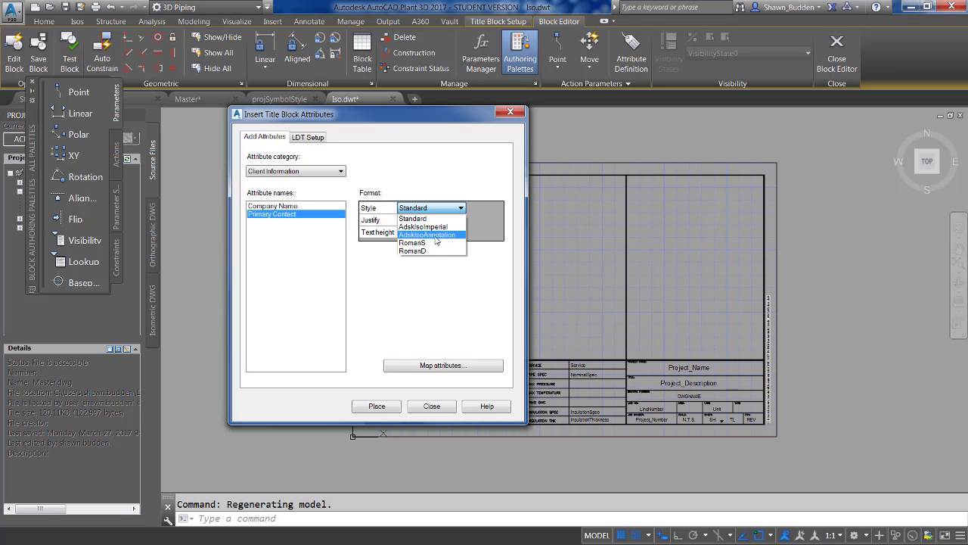
{"action": "left_click", "coordinate": [438, 209]}
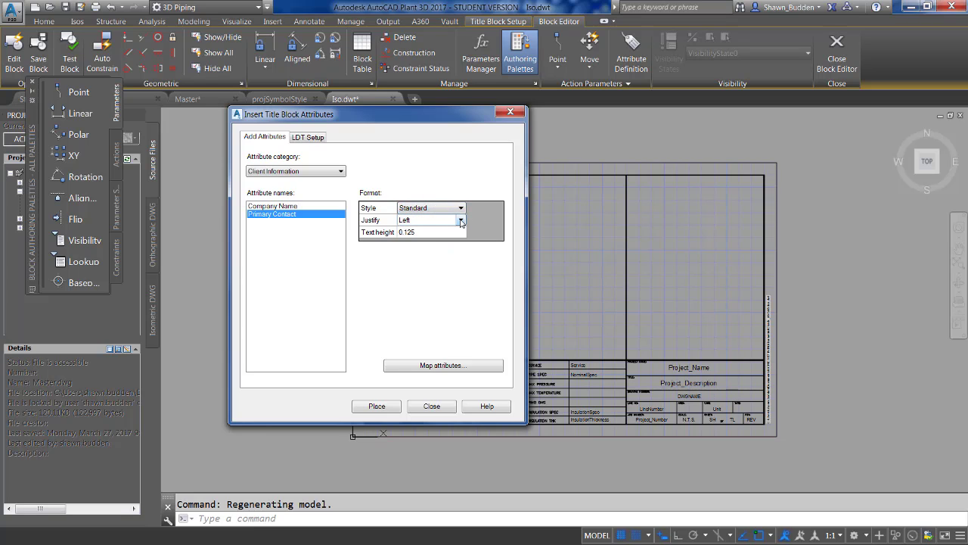
{"action": "left_click", "coordinate": [461, 220]}
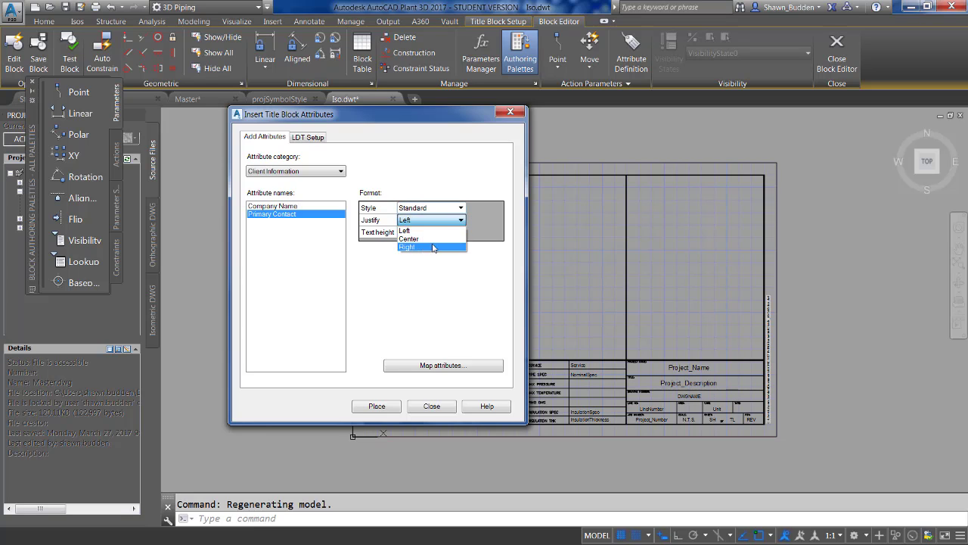
{"action": "left_click", "coordinate": [446, 229]}
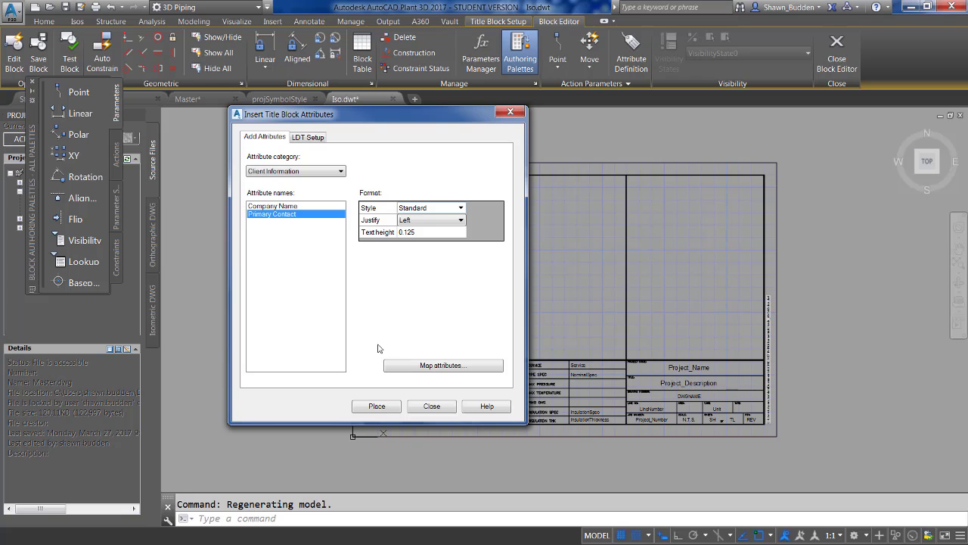
Place the Primary Contact attribute at the grid-line intersection starting the revision table's top description cell, and finish inserting attributes
{"action": "left_click", "coordinate": [377, 407]}
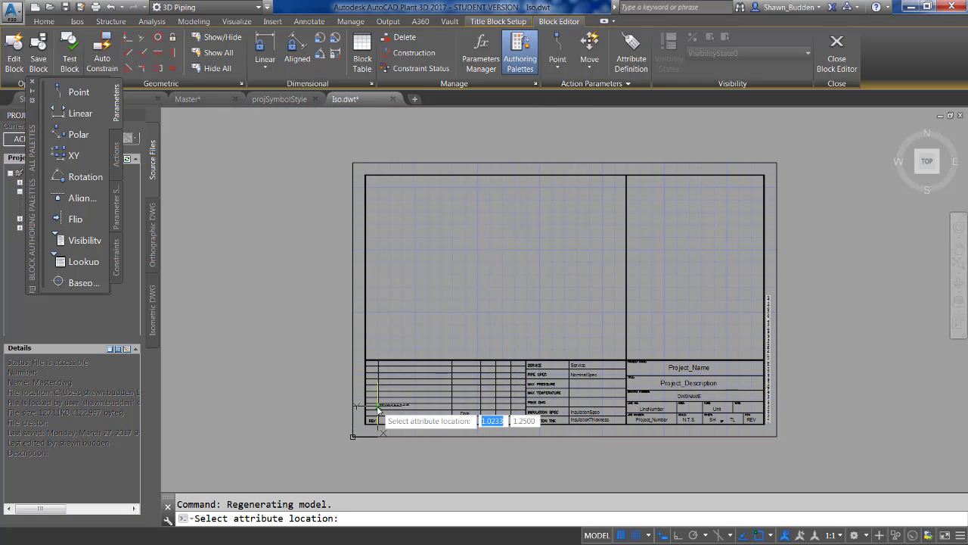
{"action": "scroll", "coordinate": [400, 395], "scroll_direction": "up", "scroll_amount": 5}
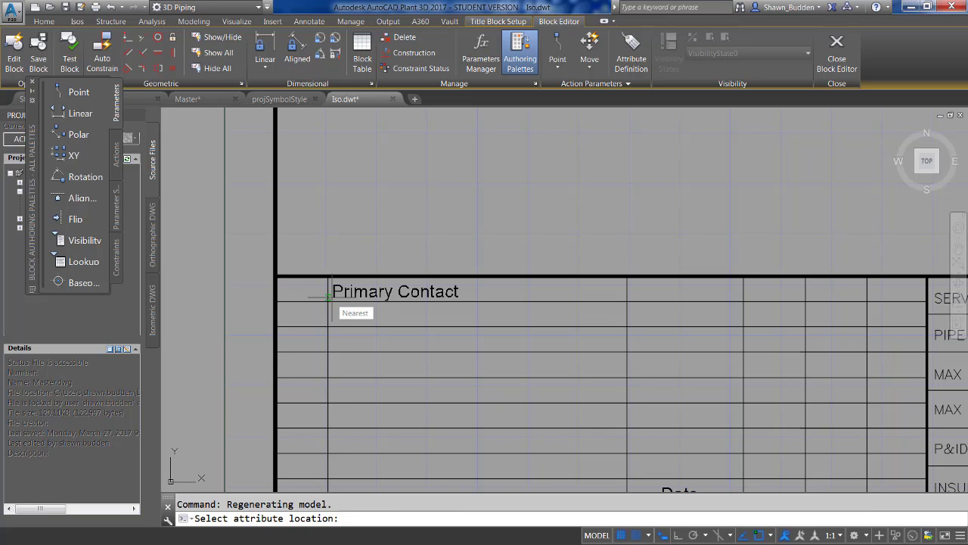
{"action": "right_click", "coordinate": [366, 291], "text": "shift"}
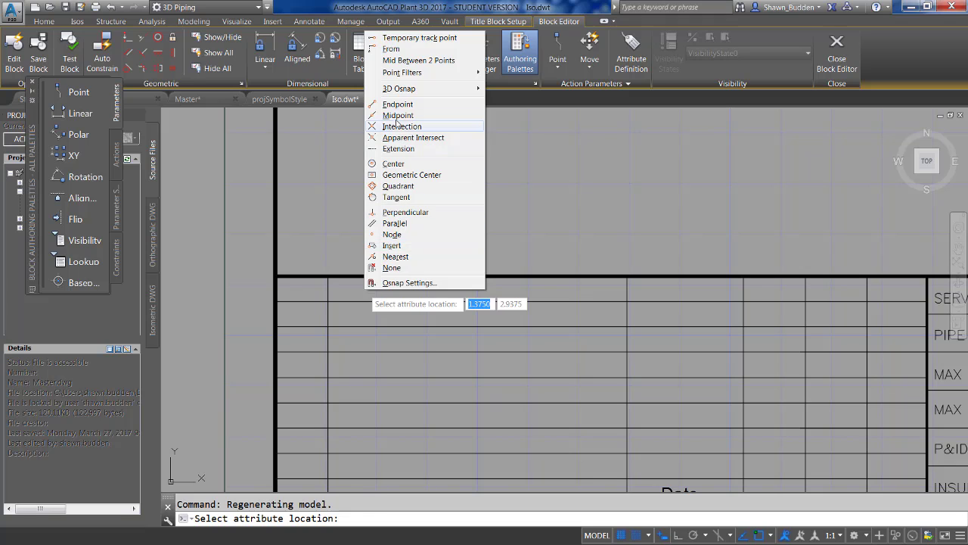
{"action": "left_click", "coordinate": [397, 126]}
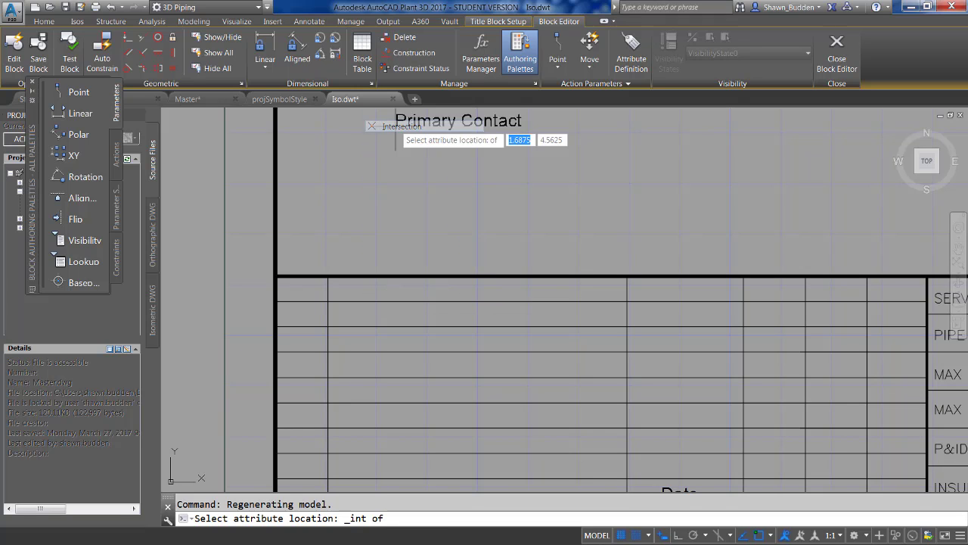
{"action": "left_click", "coordinate": [328, 300]}
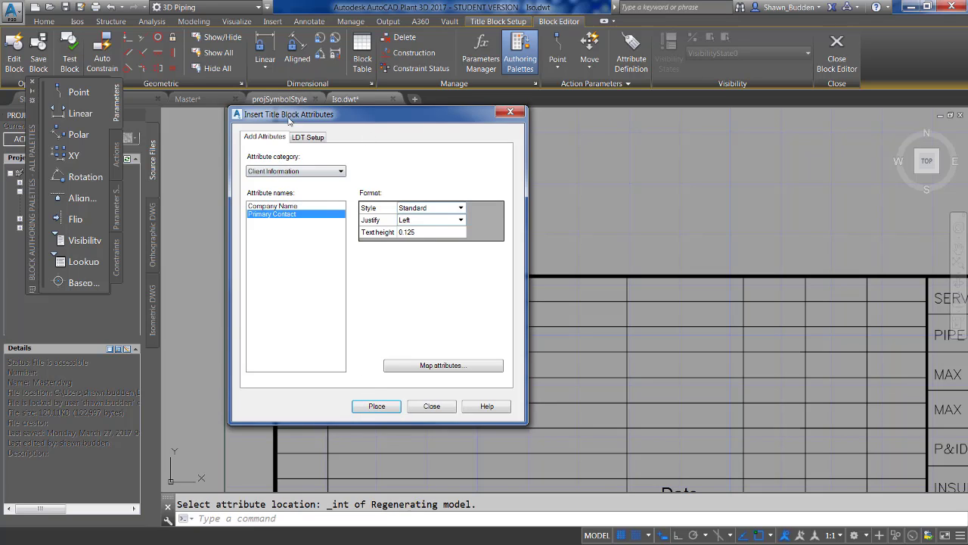
{"action": "left_click", "coordinate": [432, 406]}
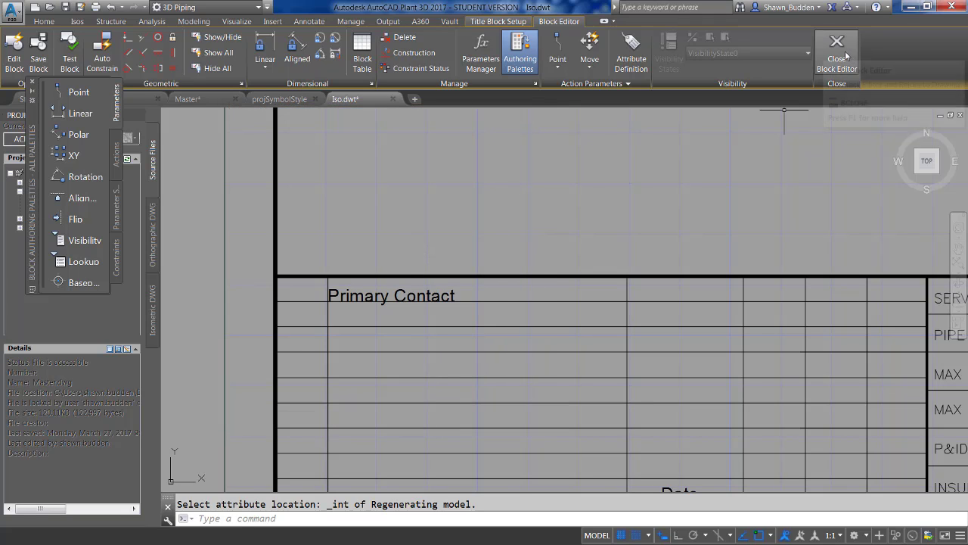
Close the block editor and open the title block setup for the Check_ANSI-B iso style again
{"action": "left_click", "coordinate": [846, 56]}
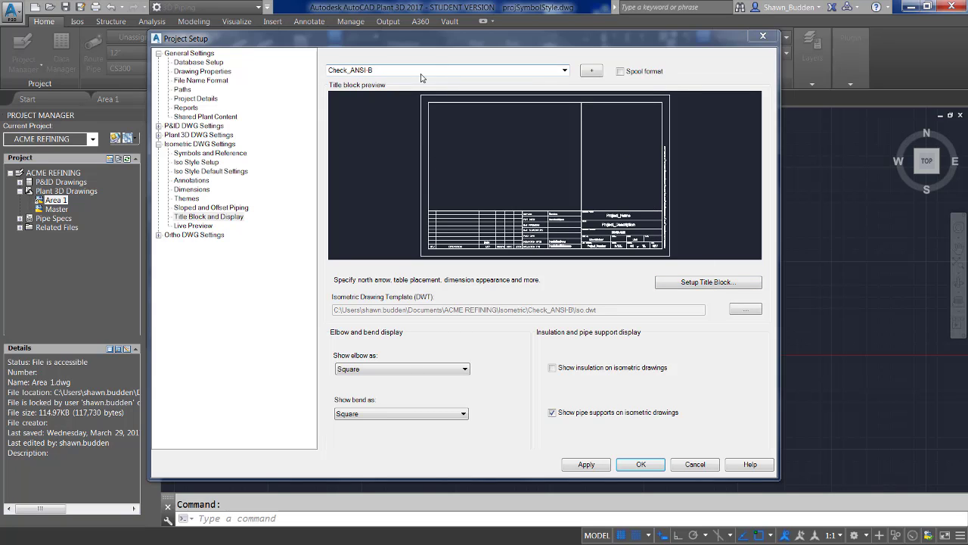
{"action": "left_click", "coordinate": [692, 284]}
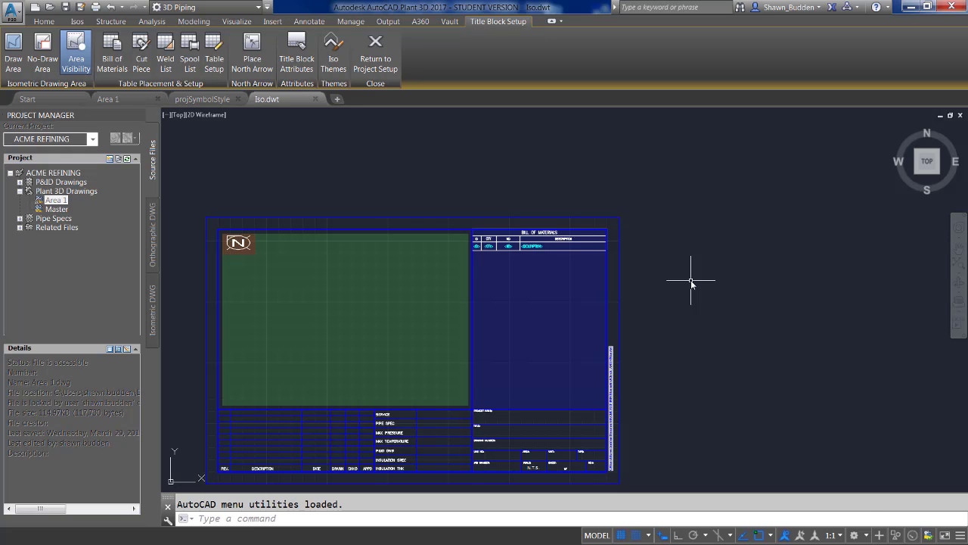
Open the LDT setup of the title block attributes and load AP3D_Line_Designation_Table.xlsx as the LDT file
{"action": "left_click", "coordinate": [296, 53]}
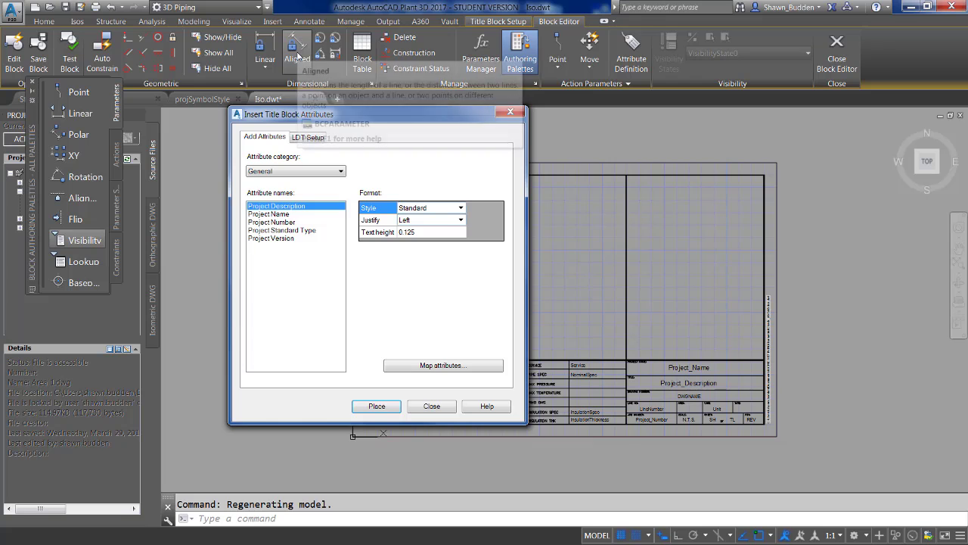
{"action": "left_click", "coordinate": [313, 140]}
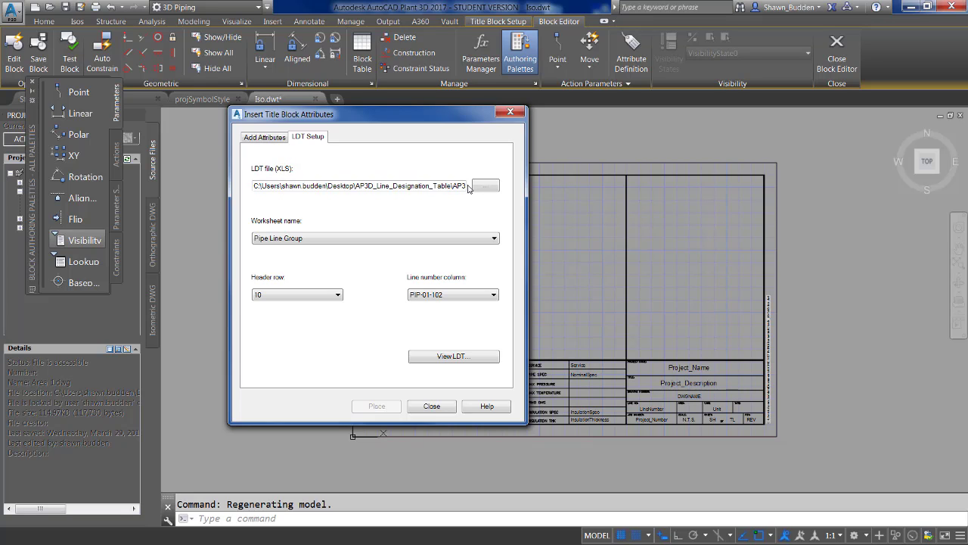
{"action": "left_click", "coordinate": [497, 187]}
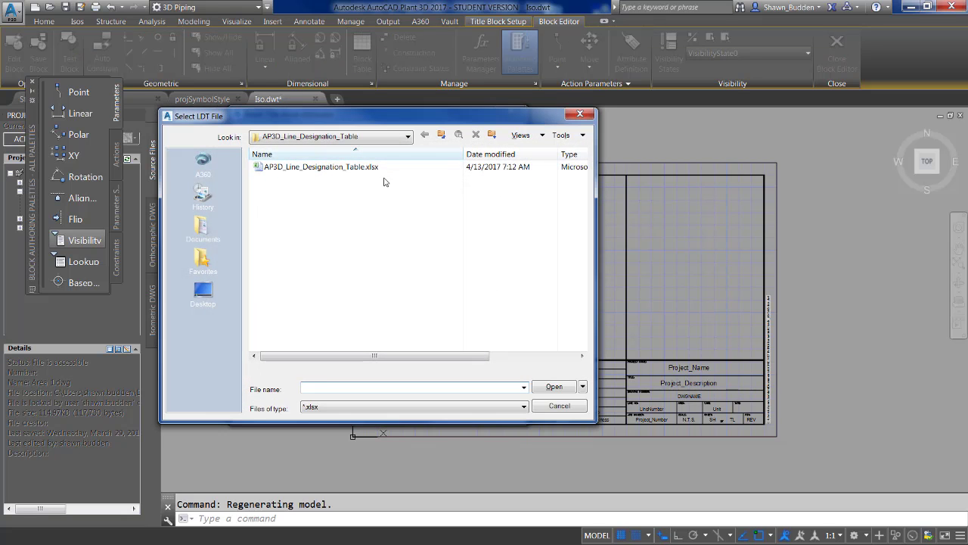
{"action": "left_click", "coordinate": [366, 167]}
{"action": "left_click", "coordinate": [561, 393]}
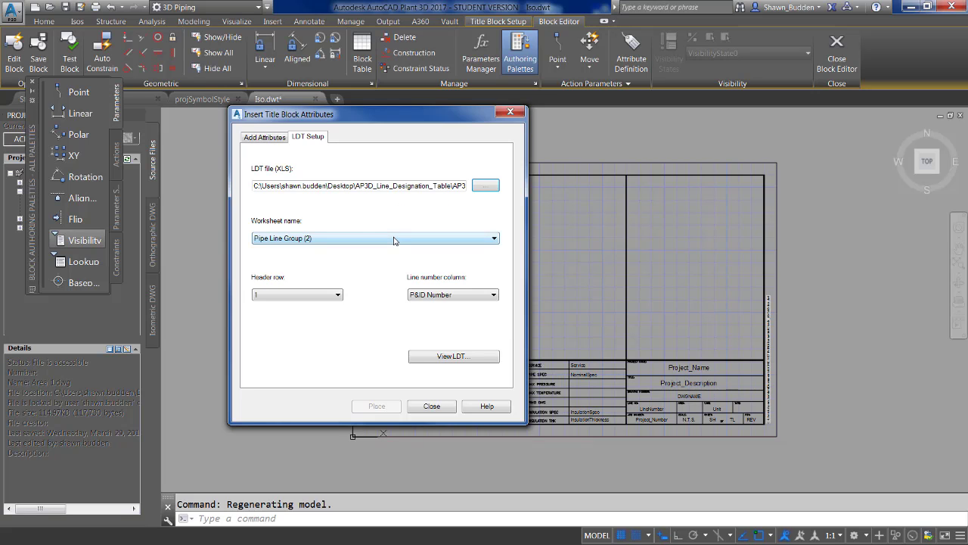
Review the worksheet and header row options, keeping Pipe Line Group (2) and row 1, and preview the line designation table
{"action": "left_click", "coordinate": [394, 238]}
{"action": "left_click", "coordinate": [394, 239]}
{"action": "left_click", "coordinate": [318, 295]}
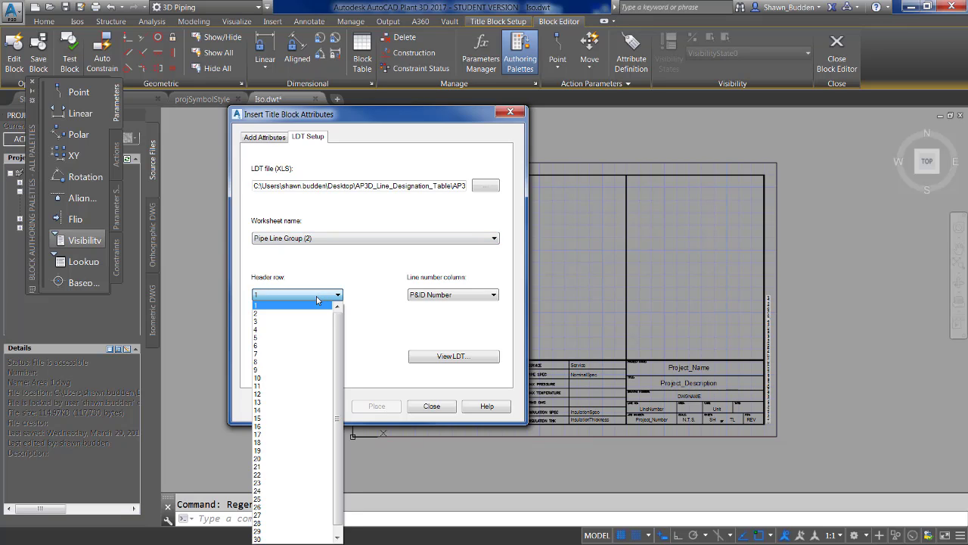
{"action": "left_click", "coordinate": [273, 304]}
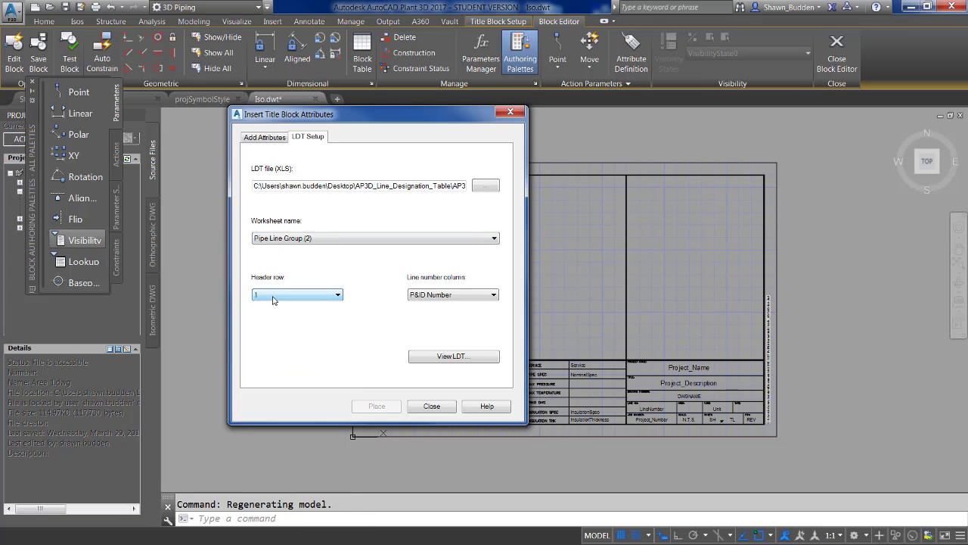
{"action": "left_click", "coordinate": [454, 357]}
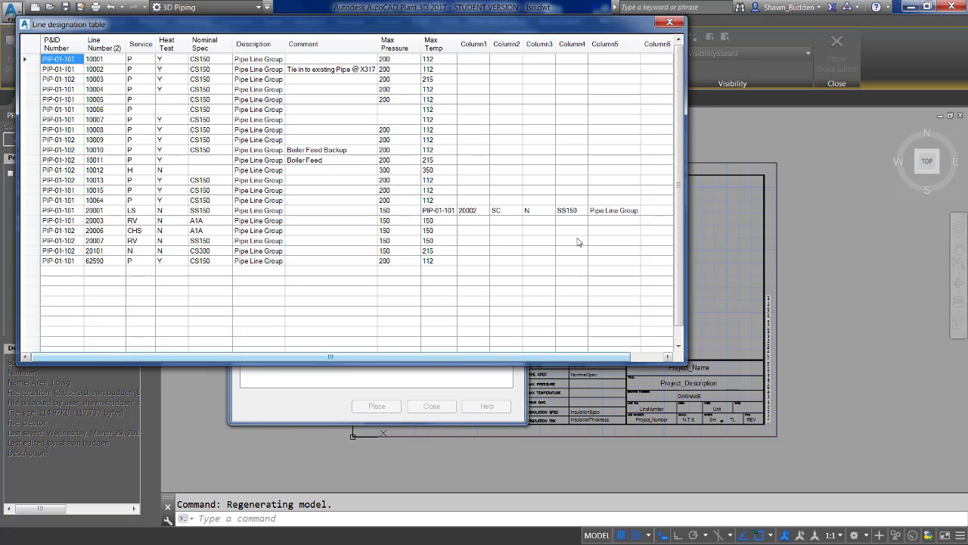
{"action": "left_click", "coordinate": [670, 22]}
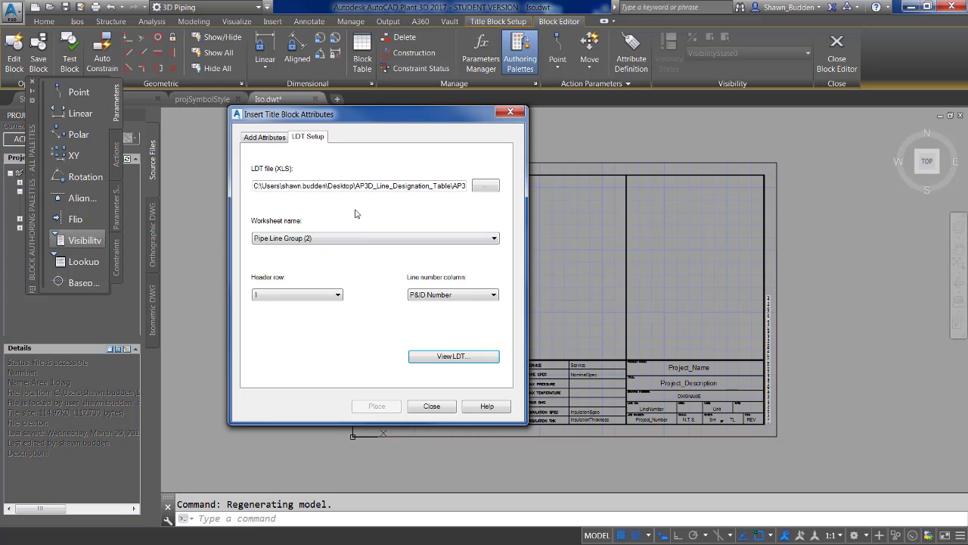
Select the P&ID Number attribute in the LDT Attributes category and review its justification options, keeping Left
{"action": "left_click", "coordinate": [261, 138]}
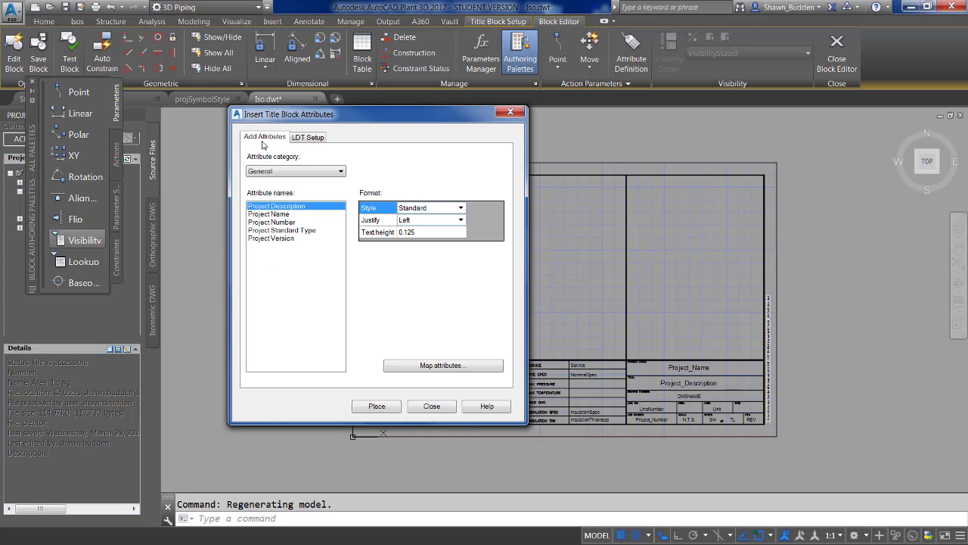
{"action": "left_click", "coordinate": [314, 170]}
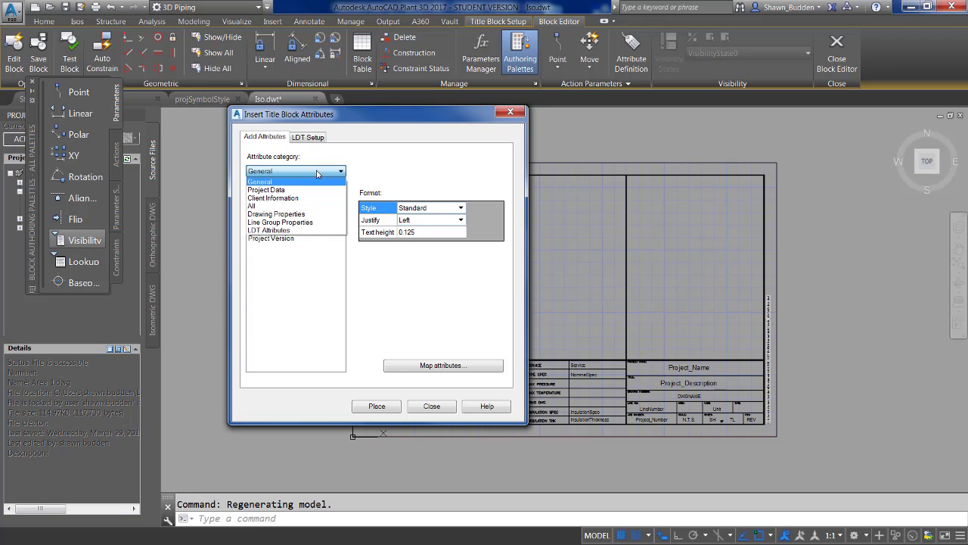
{"action": "left_click", "coordinate": [295, 231]}
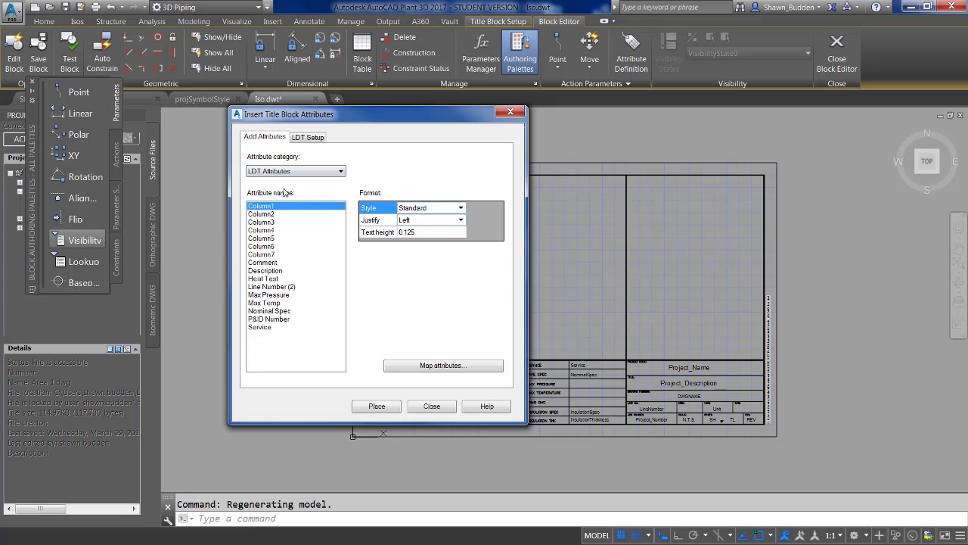
{"action": "left_click", "coordinate": [270, 320]}
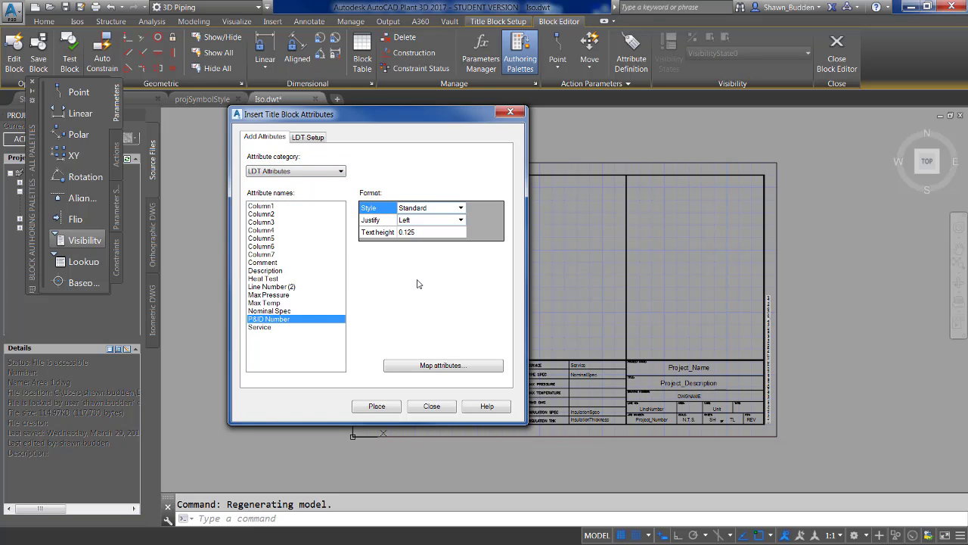
{"action": "left_click", "coordinate": [461, 220]}
{"action": "left_click", "coordinate": [462, 221]}
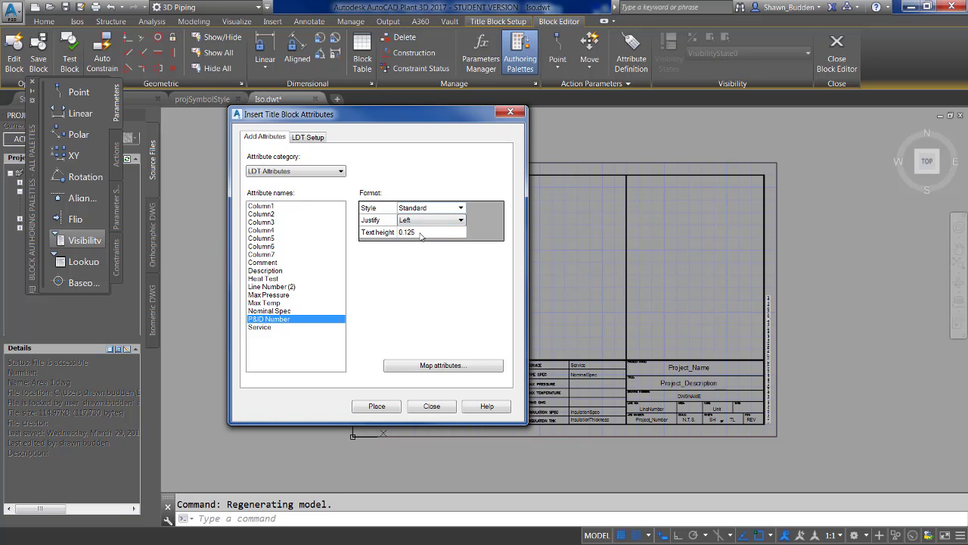
Place the P&ID Number attribute near the upper-left corner of the bill of materials area in the title block
{"action": "left_click", "coordinate": [376, 406]}
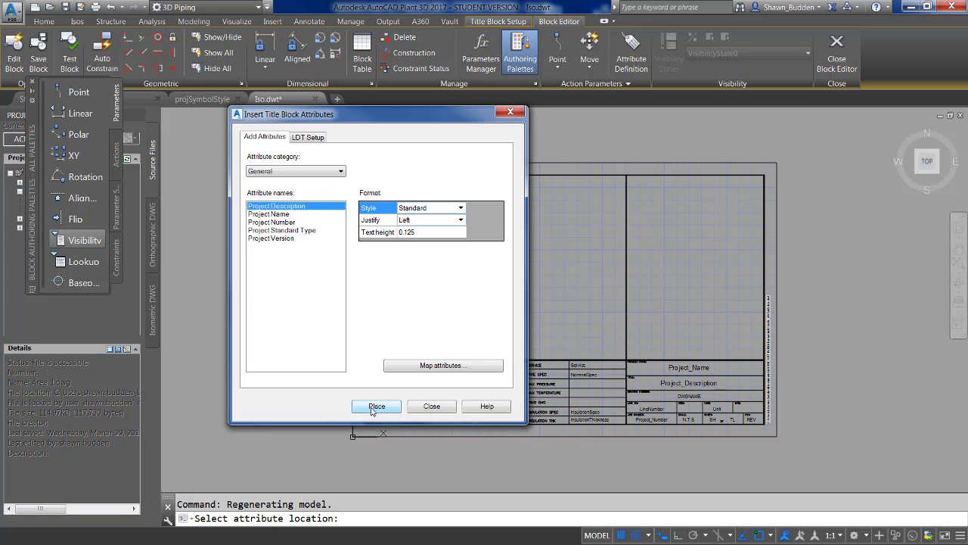
{"action": "left_click", "coordinate": [376, 406]}
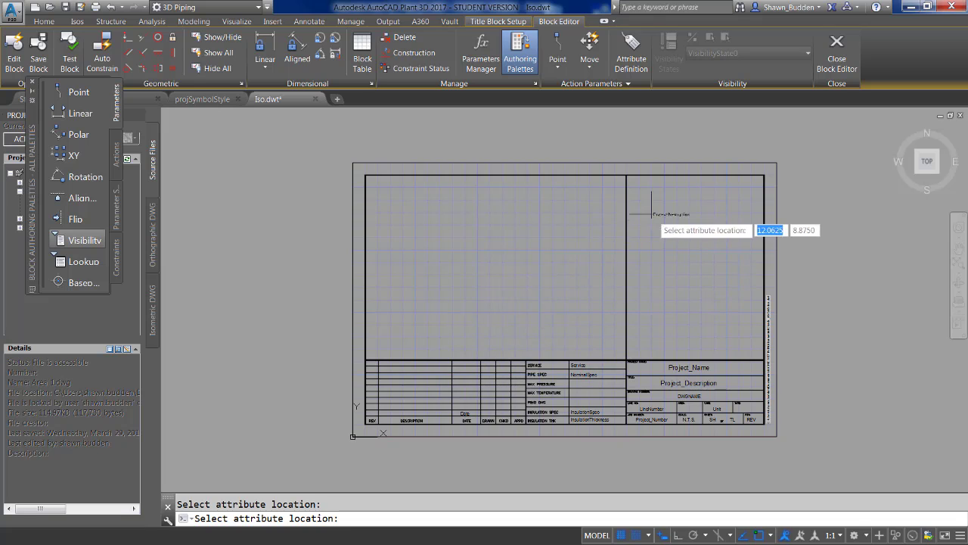
{"action": "left_click", "coordinate": [644, 192]}
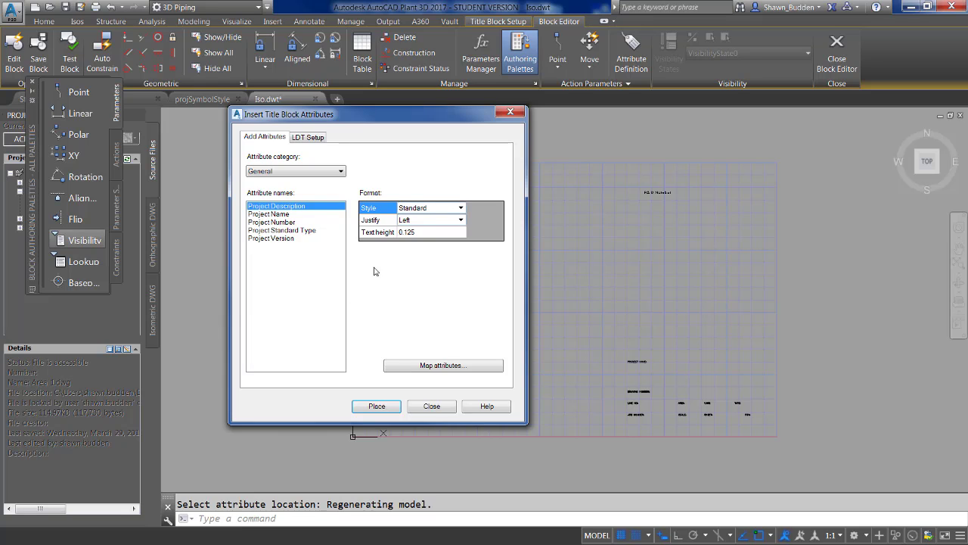
Finish inserting attributes and close the block editor, saving the changes to the title block
{"action": "left_click", "coordinate": [424, 409]}
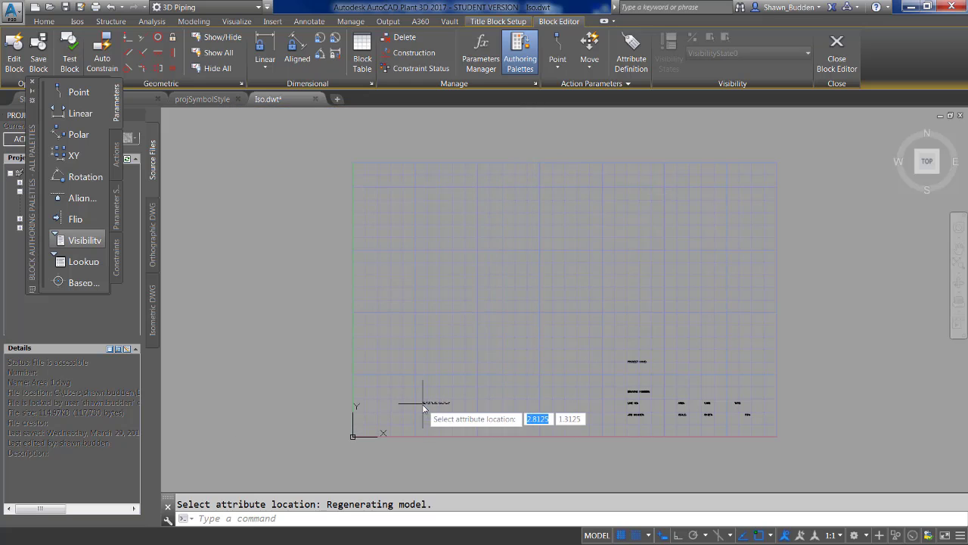
{"action": "left_click", "coordinate": [841, 51]}
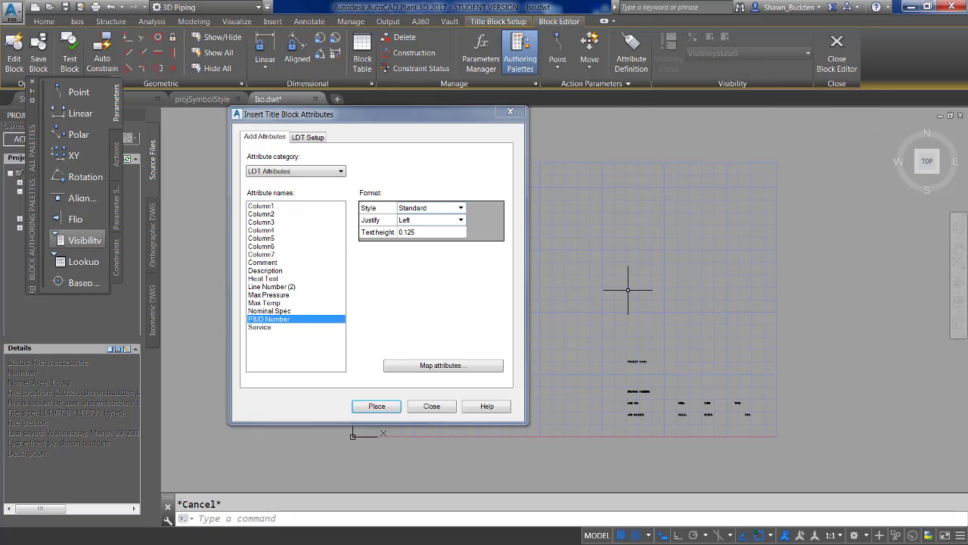
{"action": "left_click", "coordinate": [432, 406]}
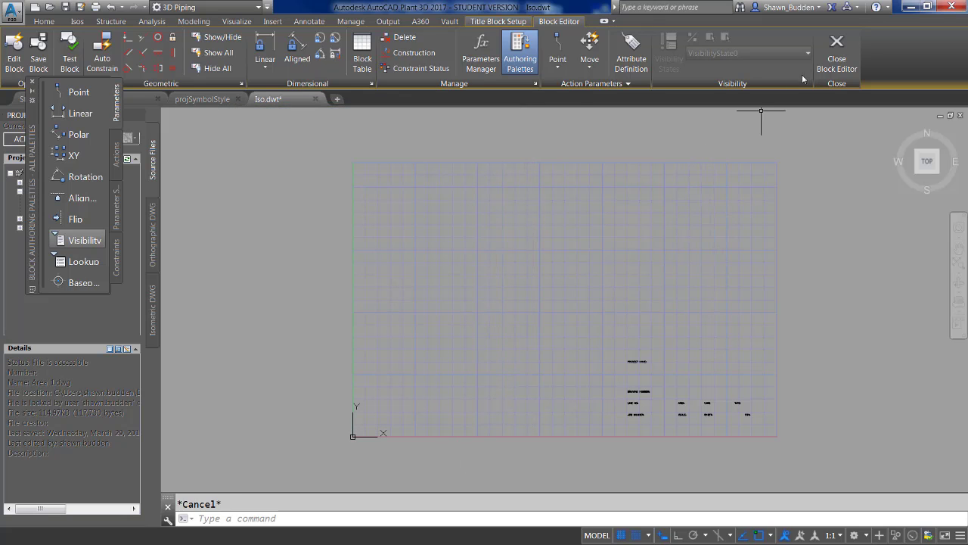
{"action": "left_click", "coordinate": [827, 64]}
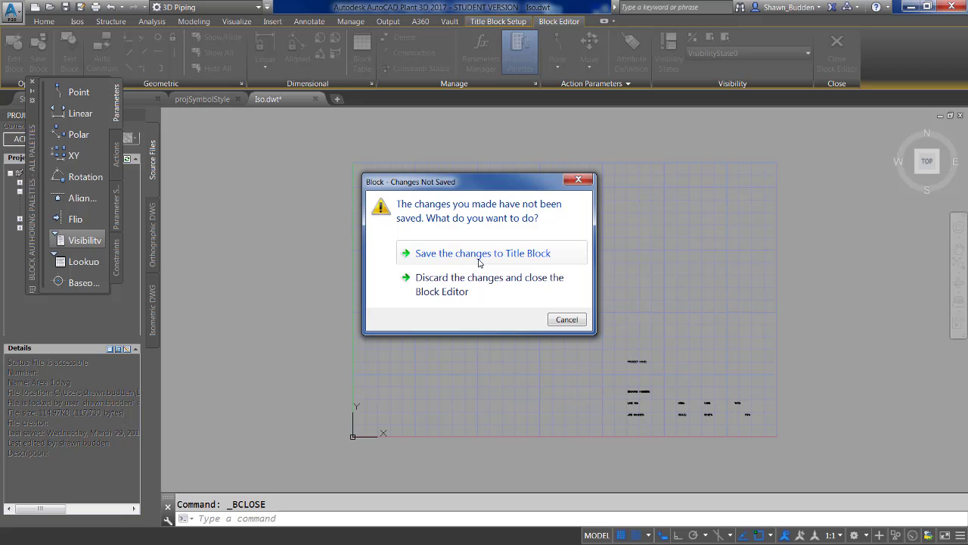
{"action": "left_click", "coordinate": [478, 261]}
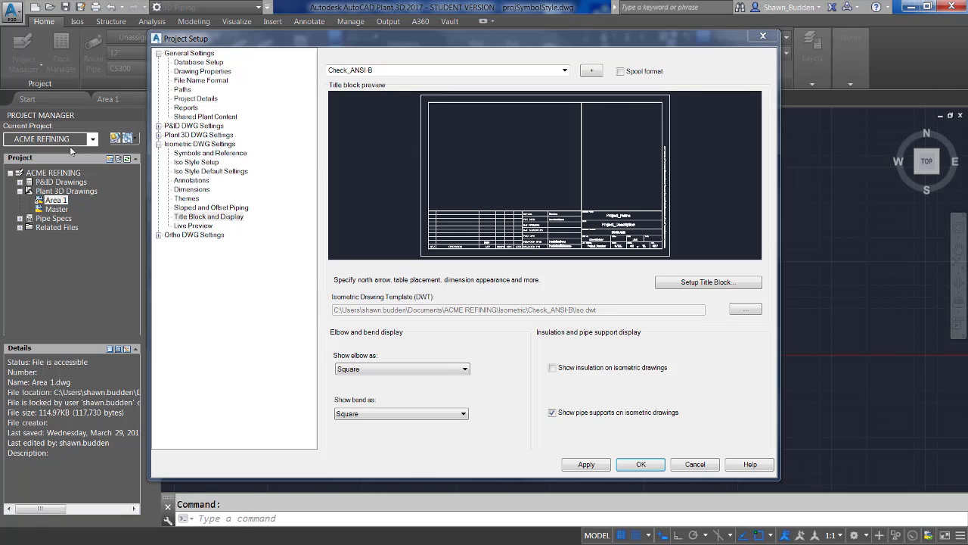
Reopen the title block setup for the Check_ANSI-B iso style from the project's Title Block and Display settings
{"action": "left_click", "coordinate": [220, 217]}
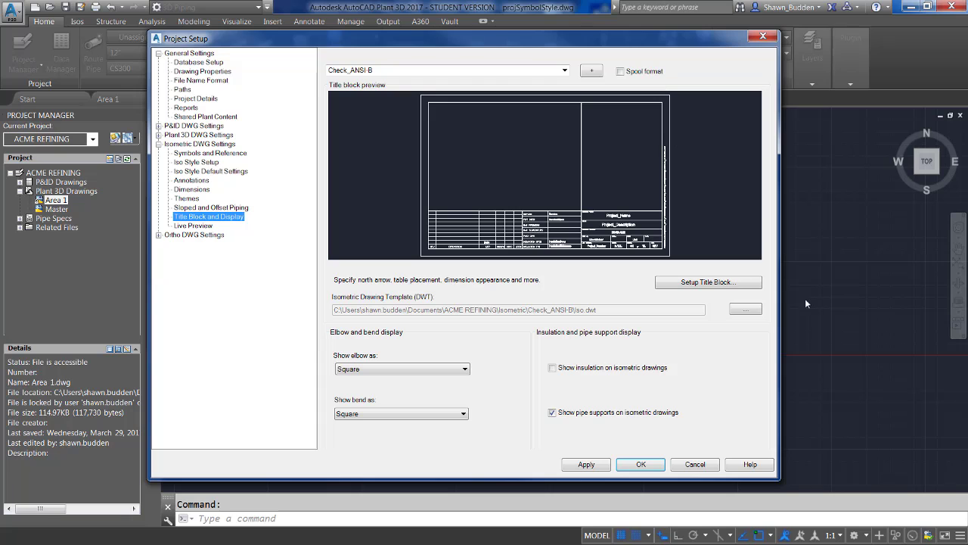
{"action": "left_click", "coordinate": [724, 283]}
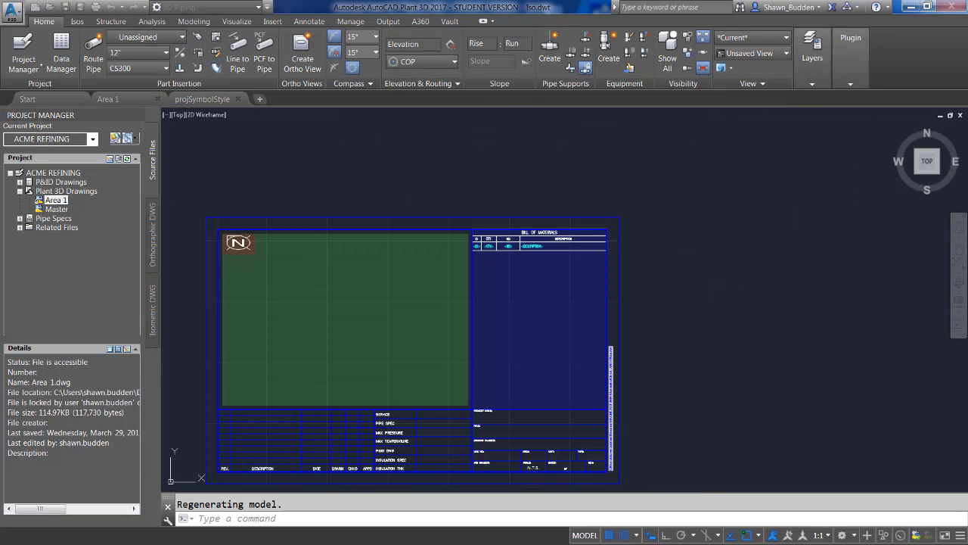
{"action": "mouse_move", "coordinate": [701, 364]}
{"action": "middle_mouse_down"}
{"action": "mouse_move", "coordinate": [713, 317]}
{"action": "mouse_move", "coordinate": [810, 313]}
{"action": "middle_mouse_up"}
{"action": "scroll", "coordinate": [810, 313], "scroll_direction": "up", "scroll_amount": 2}
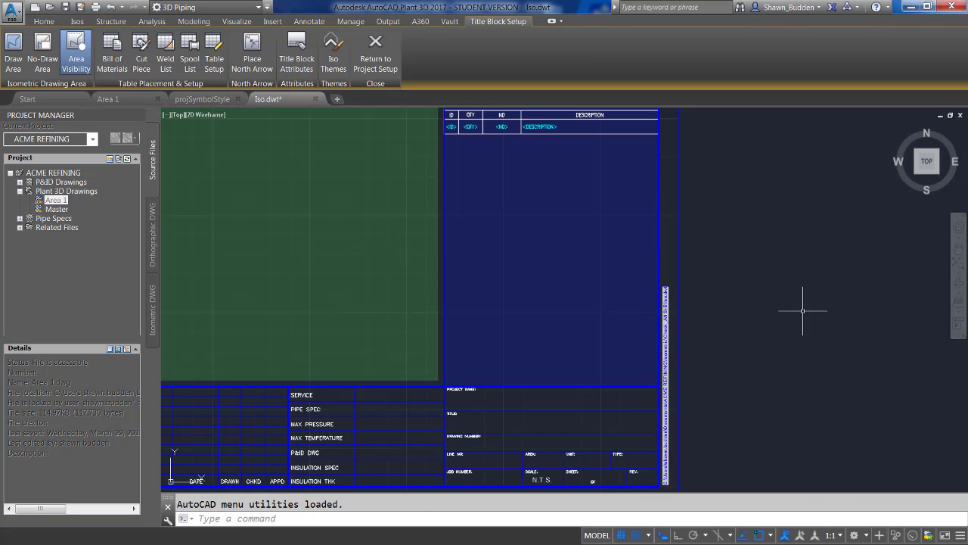
{"action": "middle_click_drag", "start_coordinate": [746, 317], "coordinate": [925, 328]}
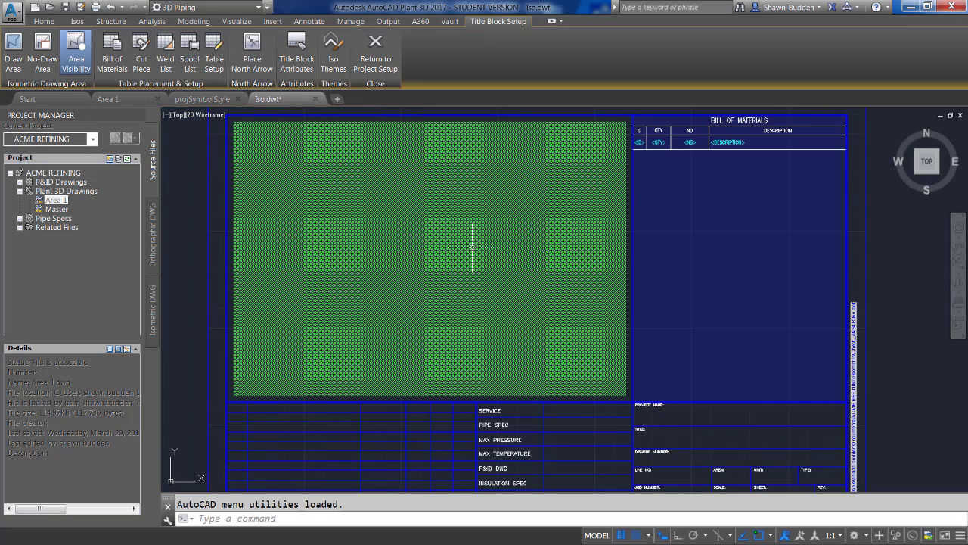
Try to resize the green isometric draw area by stretching its upper-right corner and its right edge inward
{"action": "left_click", "coordinate": [459, 225]}
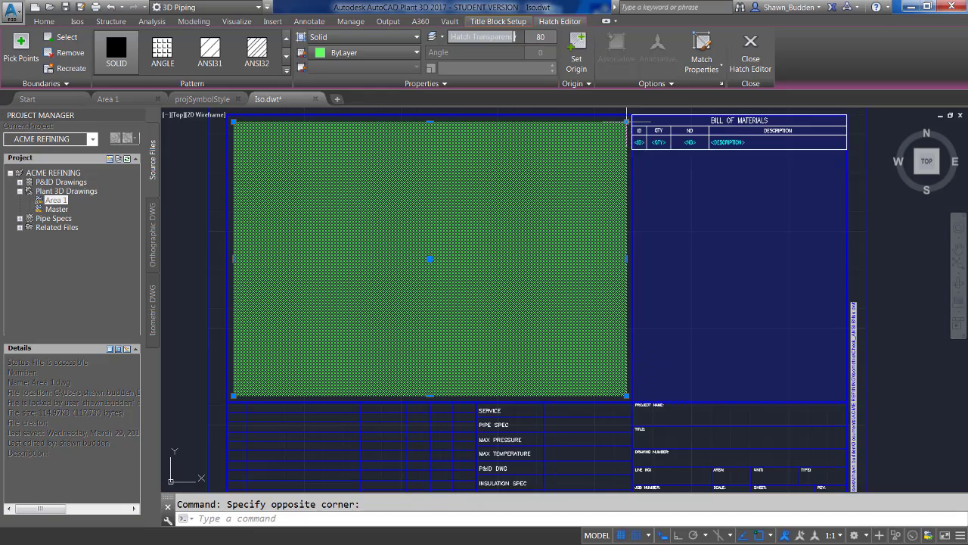
{"action": "left_click", "coordinate": [627, 119]}
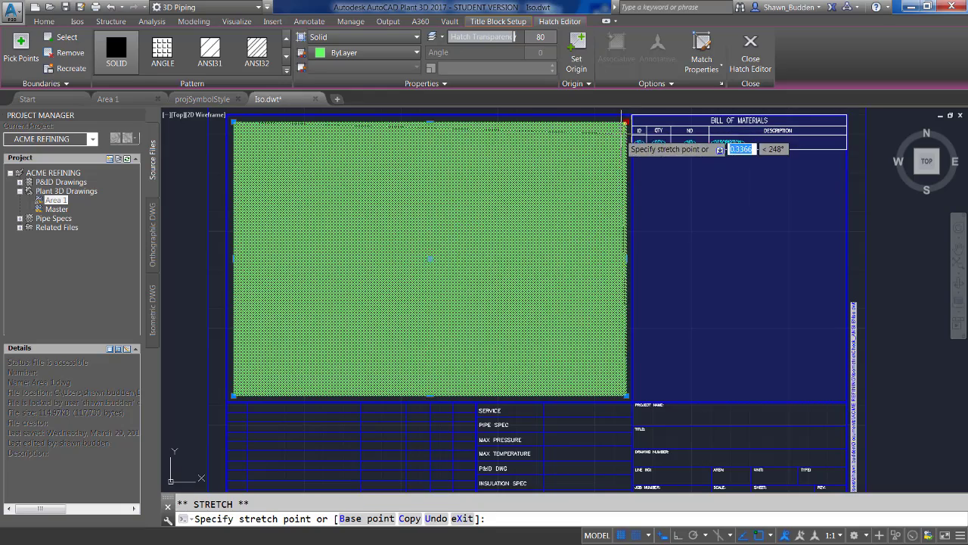
{"action": "left_click", "coordinate": [538, 179]}
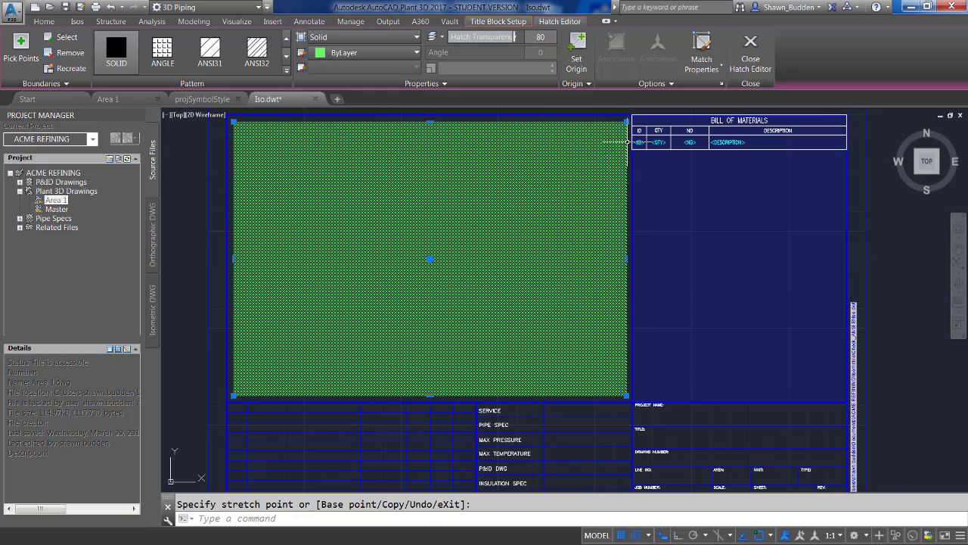
{"action": "left_click", "coordinate": [627, 259]}
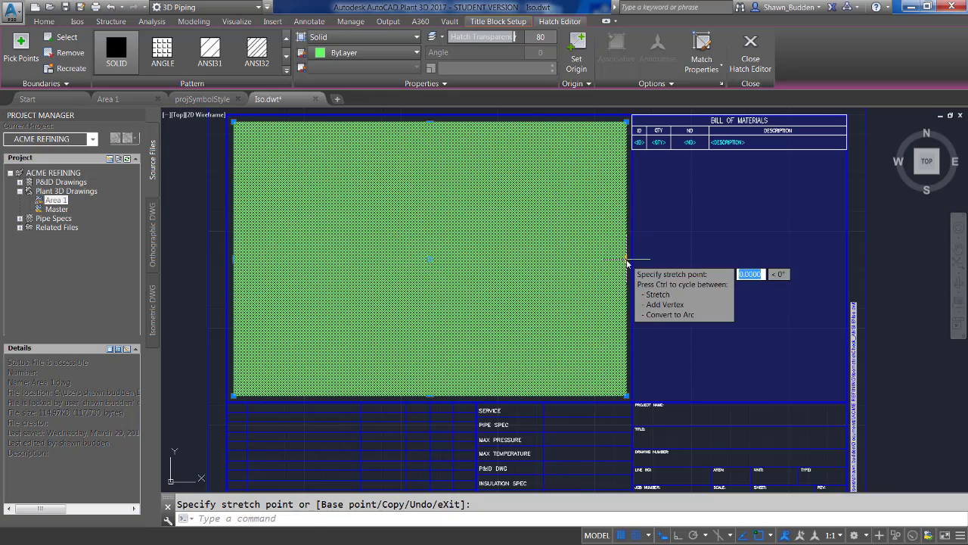
{"action": "left_click", "coordinate": [471, 259]}
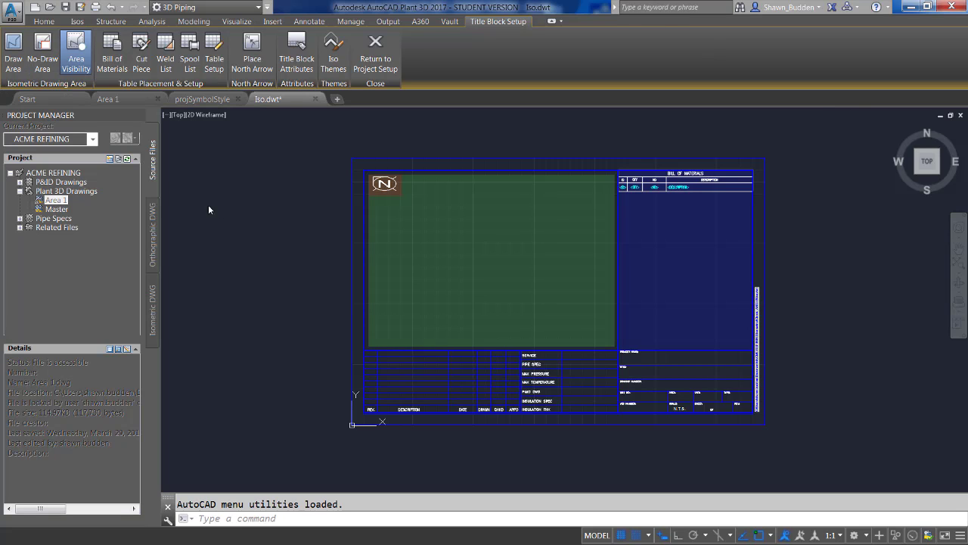
Add a rectangular no-draw area from the middle of the green draw area to its lower-right corner, and toggle area visibility
{"action": "left_click", "coordinate": [43, 45]}
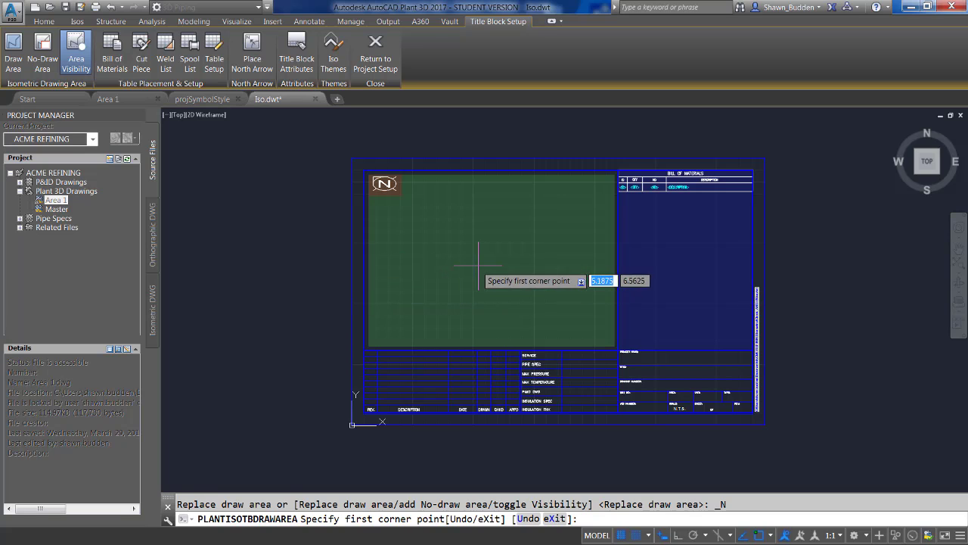
{"action": "left_click", "coordinate": [479, 242]}
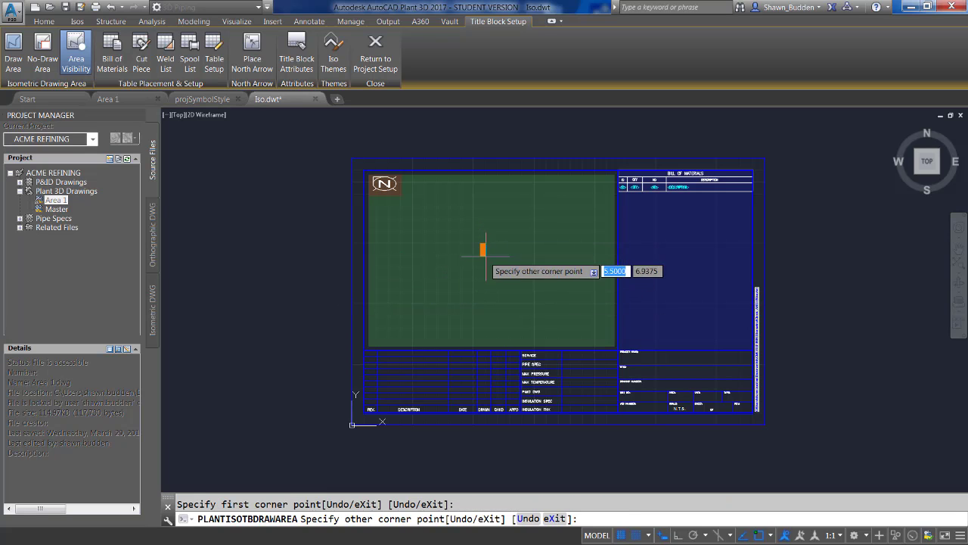
{"action": "left_click", "coordinate": [614, 348]}
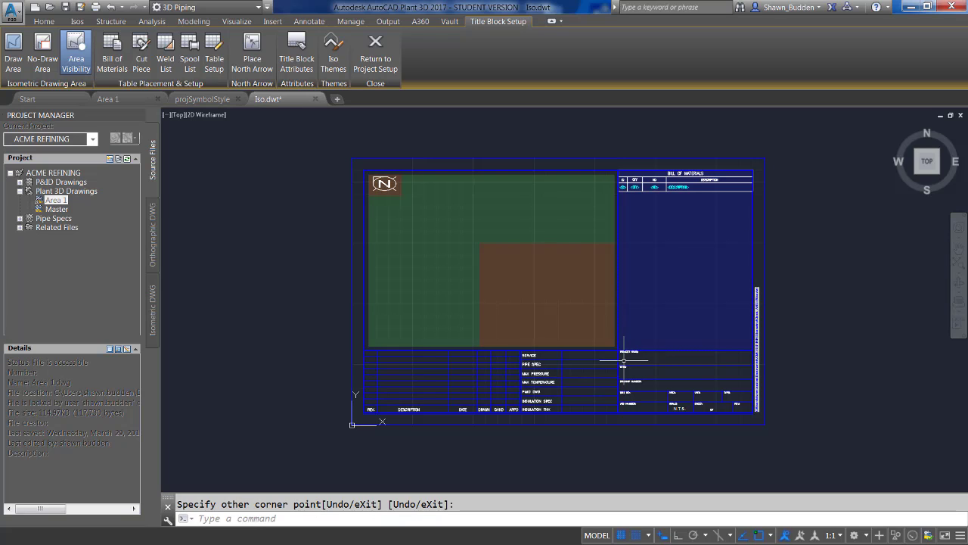
{"action": "left_click", "coordinate": [211, 166]}
{"action": "left_click", "coordinate": [213, 163]}
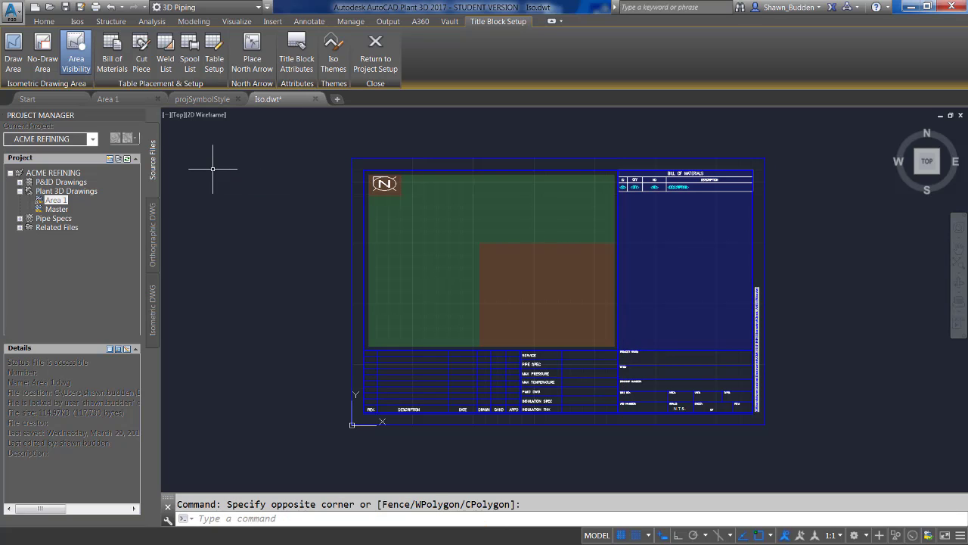
{"action": "left_click", "coordinate": [71, 50]}
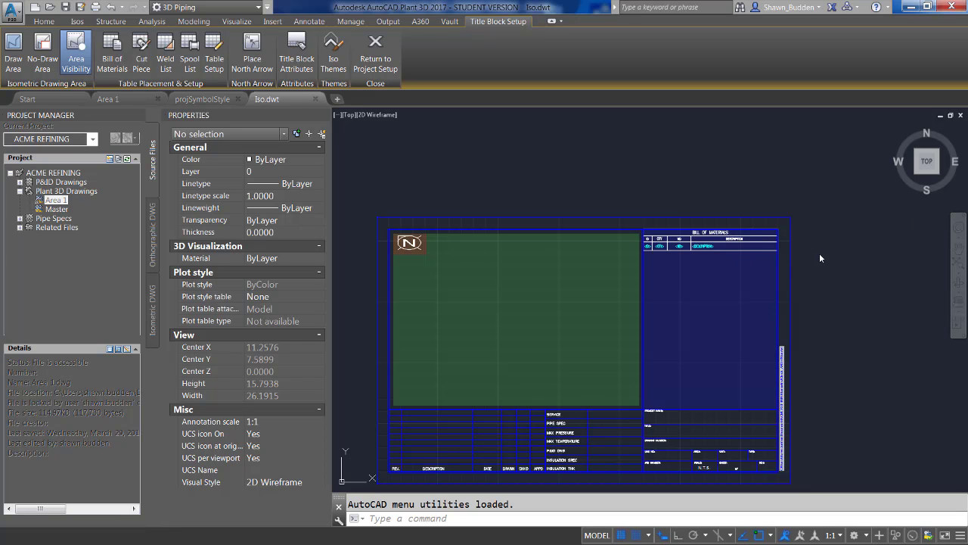
Place a weld list table area across the full width of the sheet's table column, directly below the bill of materials header rows
{"action": "scroll", "coordinate": [741, 264], "scroll_direction": "up", "scroll_amount": 6}
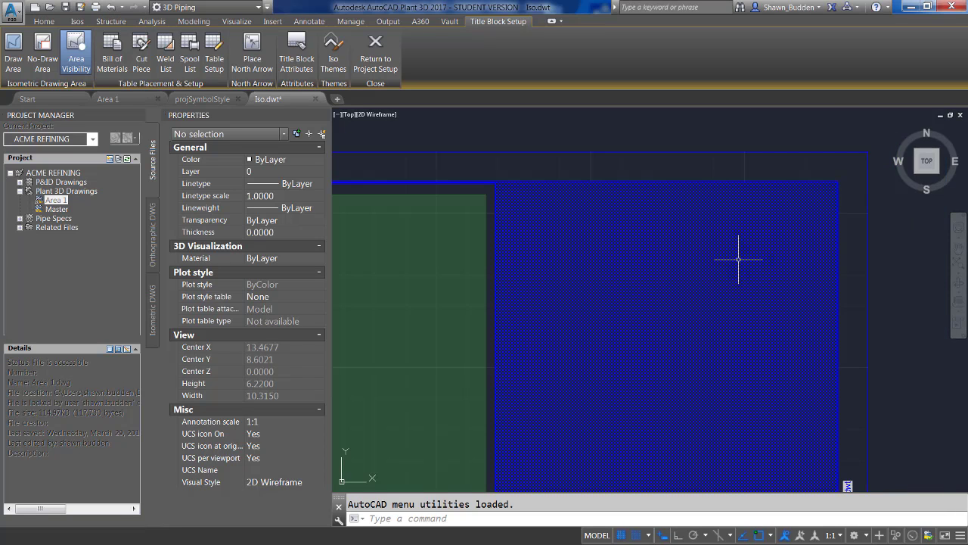
{"action": "scroll", "coordinate": [741, 260], "scroll_direction": "down", "scroll_amount": 3}
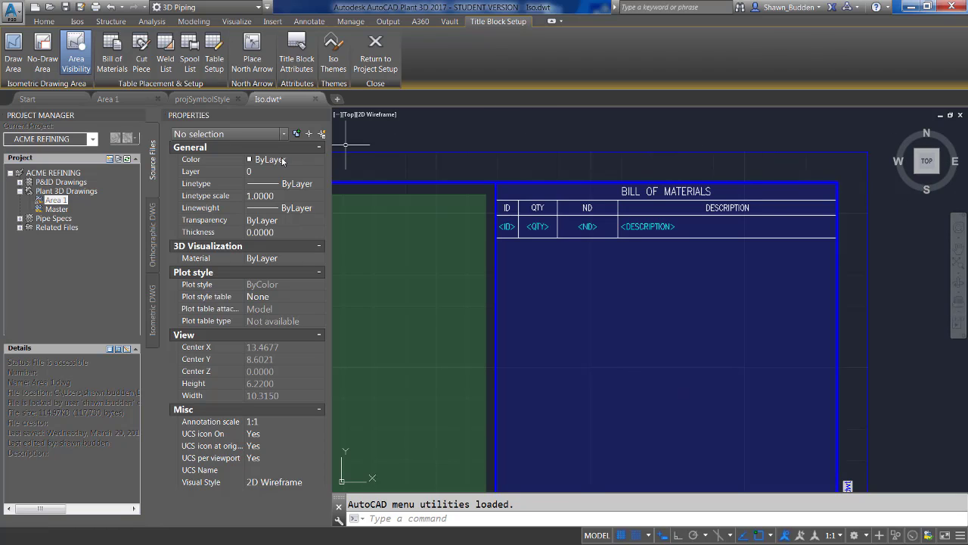
{"action": "left_click", "coordinate": [161, 51]}
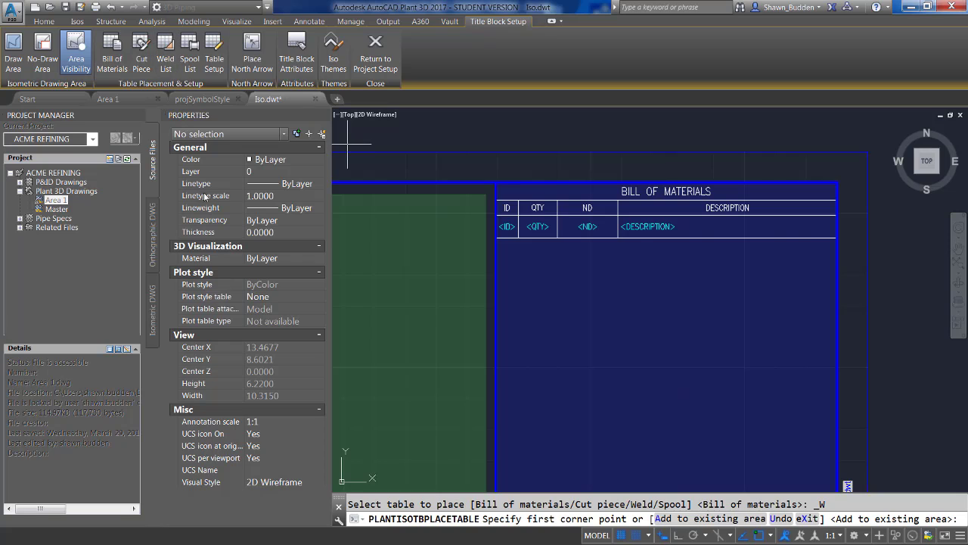
{"action": "left_click", "coordinate": [495, 239]}
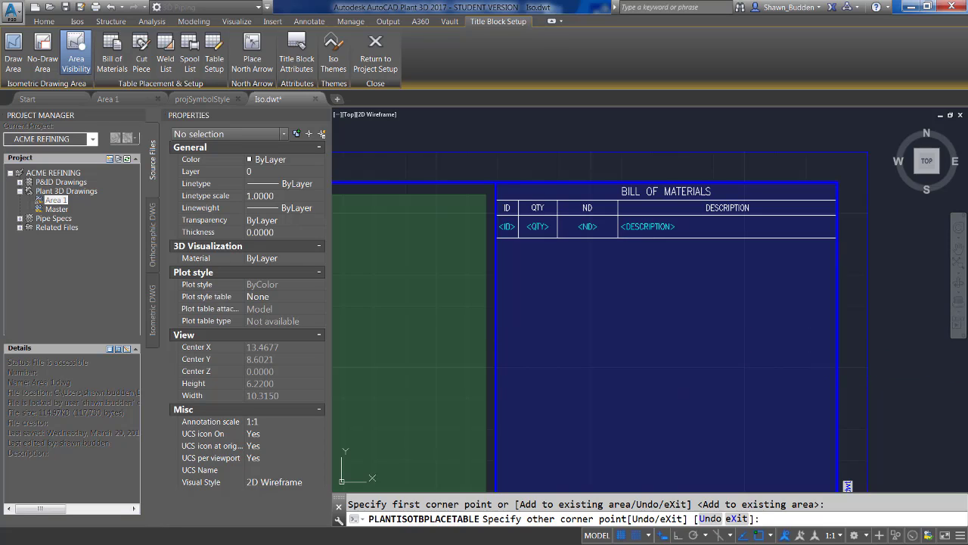
{"action": "left_click", "coordinate": [836, 284]}
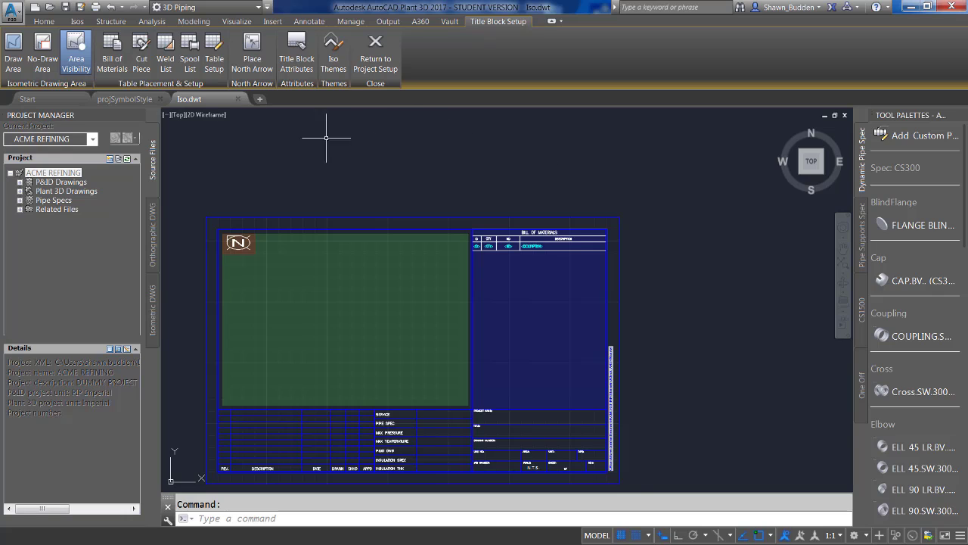
Add a rectangular no-draw area over the upper-right corner of the green draw area, beside the bill of materials
{"action": "left_click", "coordinate": [43, 47]}
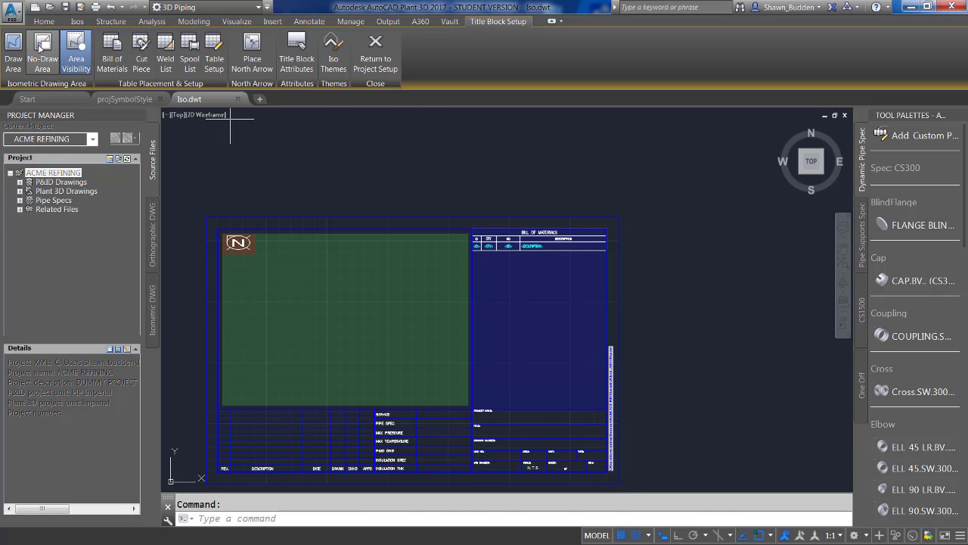
{"action": "scroll", "coordinate": [447, 246], "scroll_direction": "up", "scroll_amount": 5}
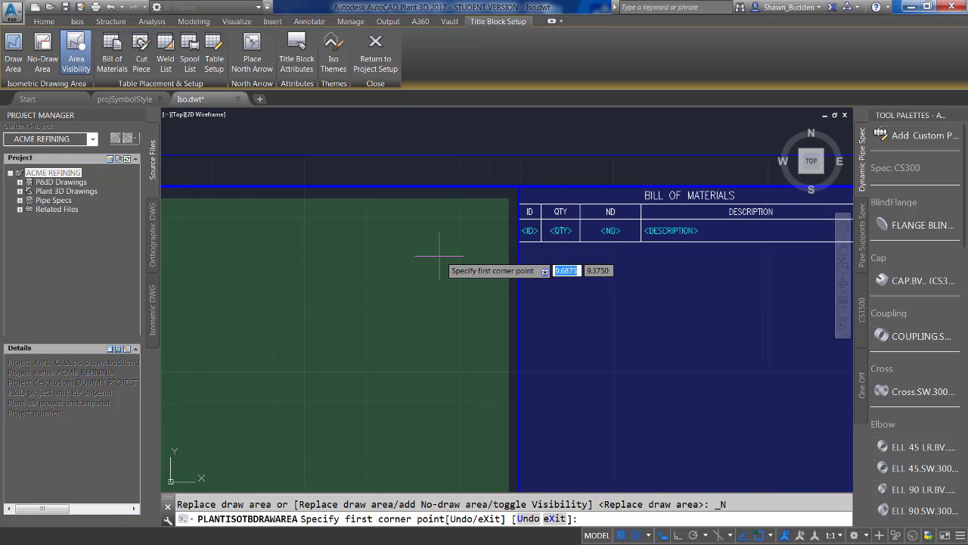
{"action": "left_click", "coordinate": [518, 187]}
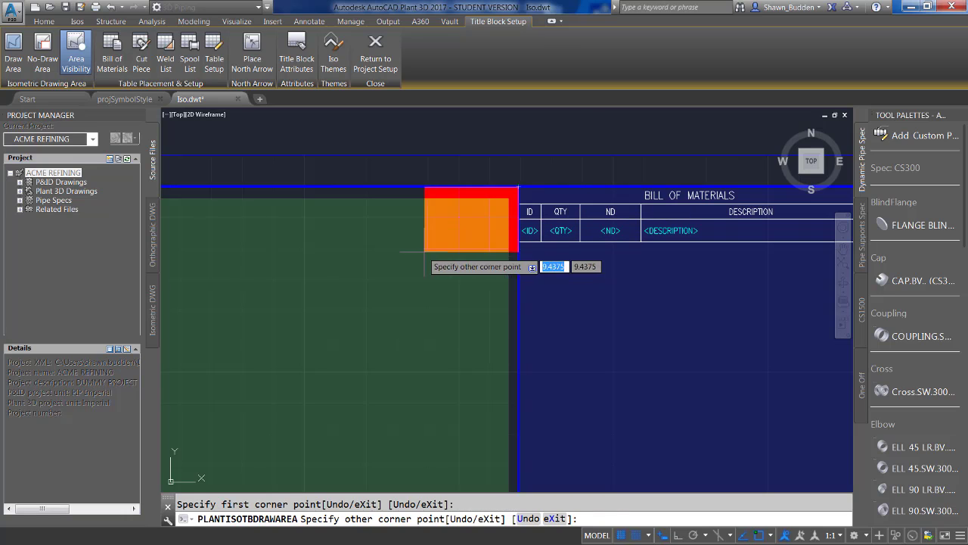
{"action": "left_click", "coordinate": [373, 307]}
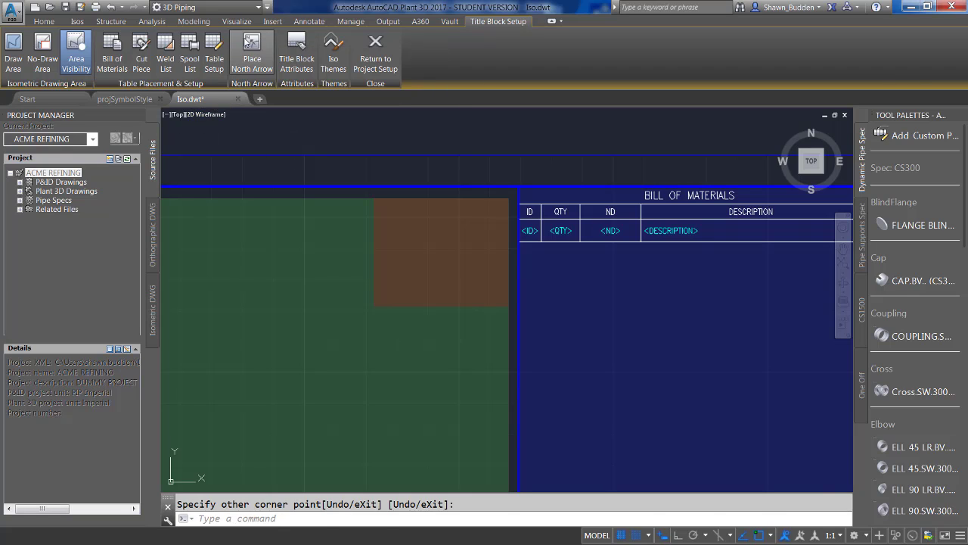
Place a north arrow with the upper Left default direction inside the no-draw area beside the bill of materials
{"action": "left_click", "coordinate": [251, 44]}
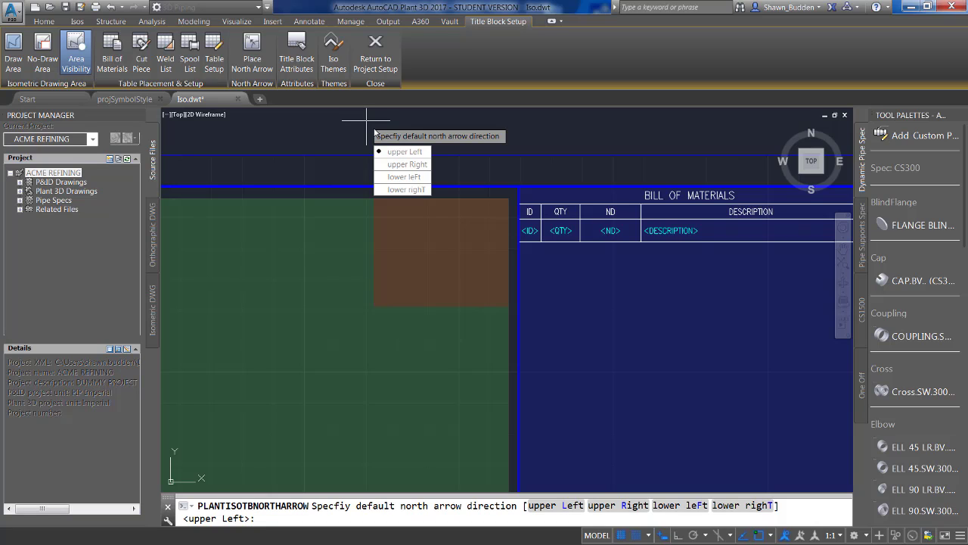
{"action": "key", "text": "Down"}
{"action": "key", "text": "Return"}
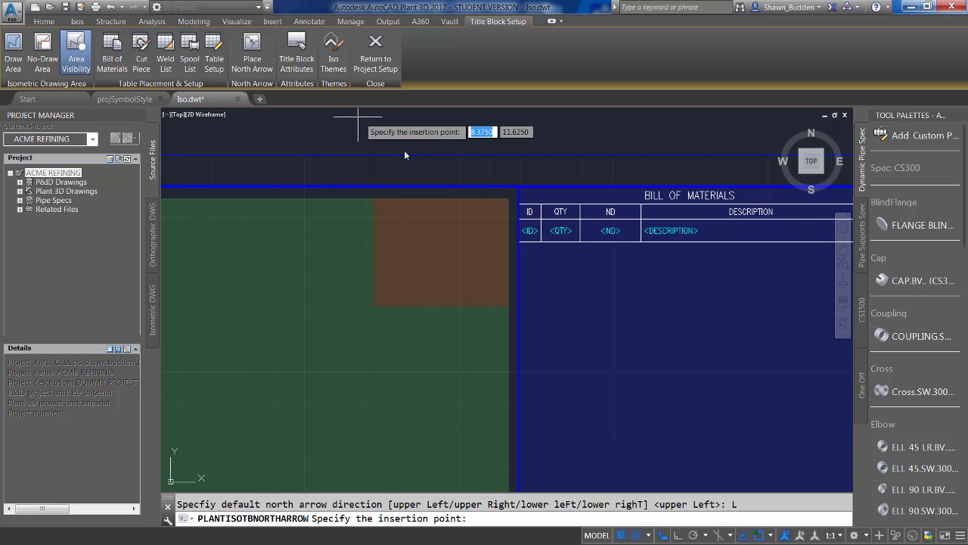
{"action": "left_click", "coordinate": [432, 252]}
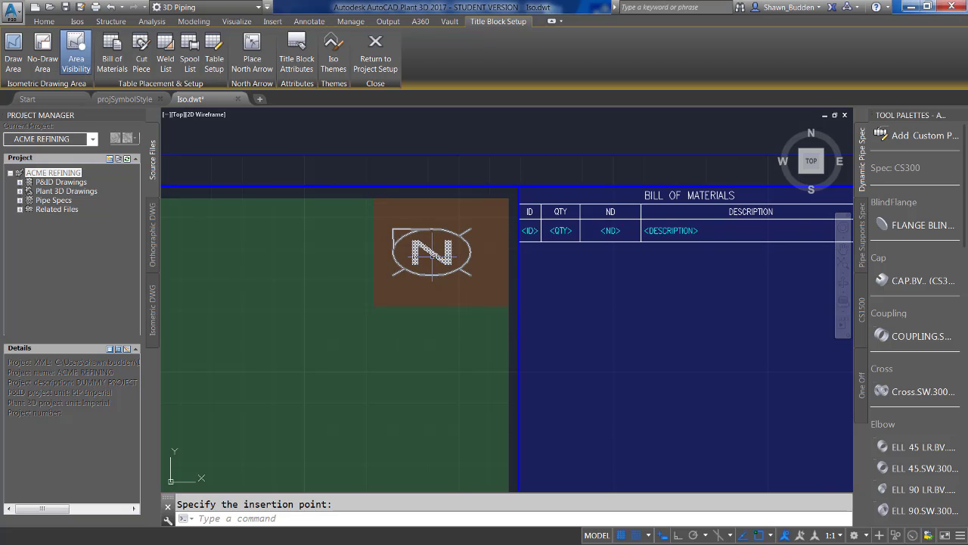
{"action": "left_click", "coordinate": [432, 253]}
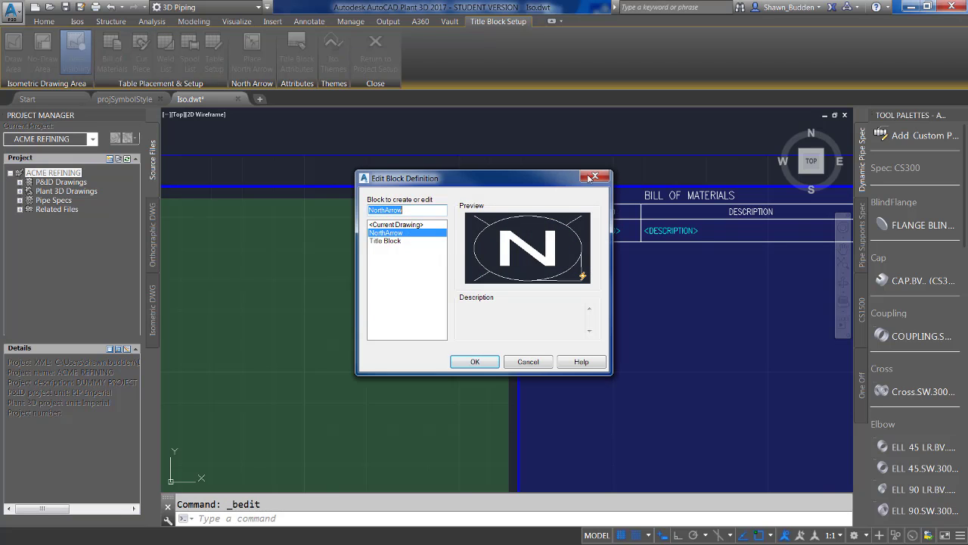
{"action": "left_click", "coordinate": [595, 177]}
{"action": "left_click", "coordinate": [594, 174]}
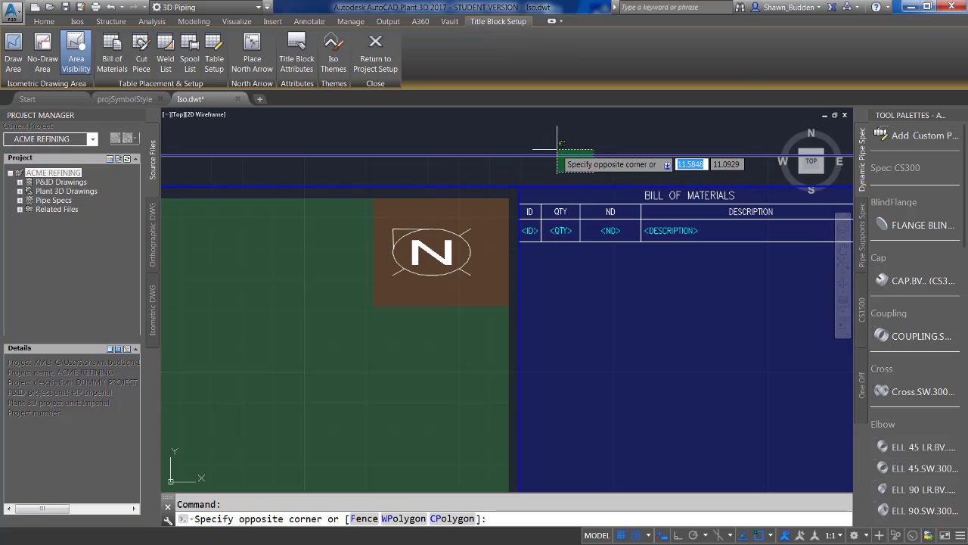
{"action": "key", "text": "Escape"}
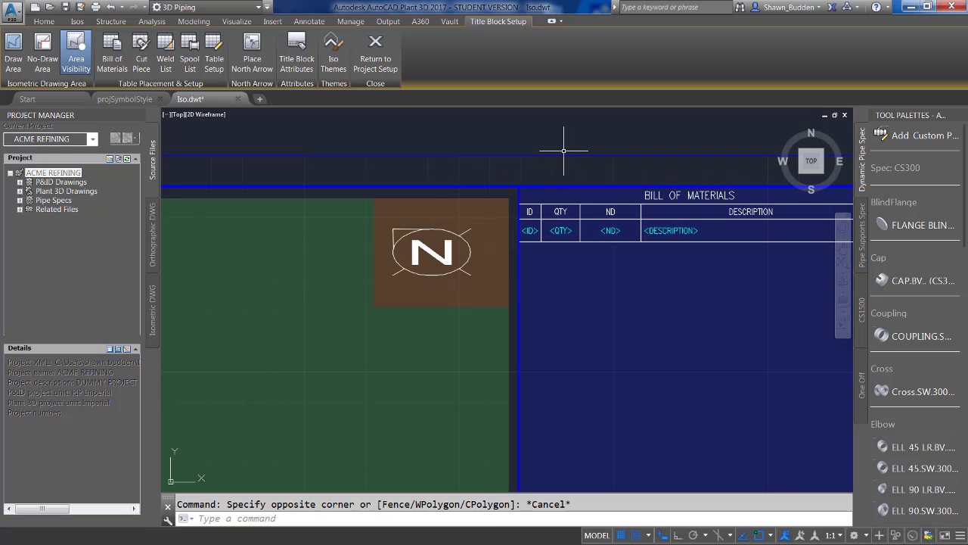
Change the placed north arrow's direction to UpperRight
{"action": "left_click", "coordinate": [451, 244]}
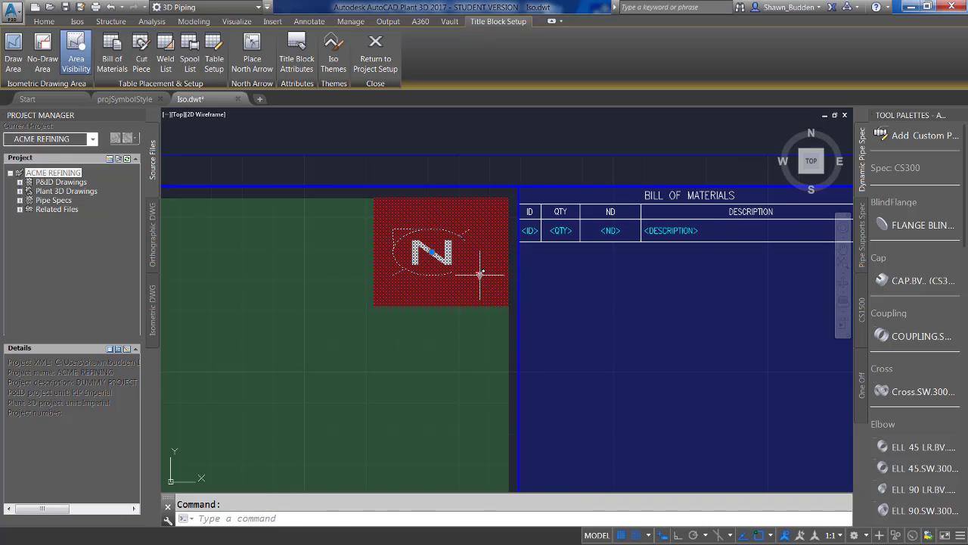
{"action": "mouse_move", "coordinate": [480, 274]}
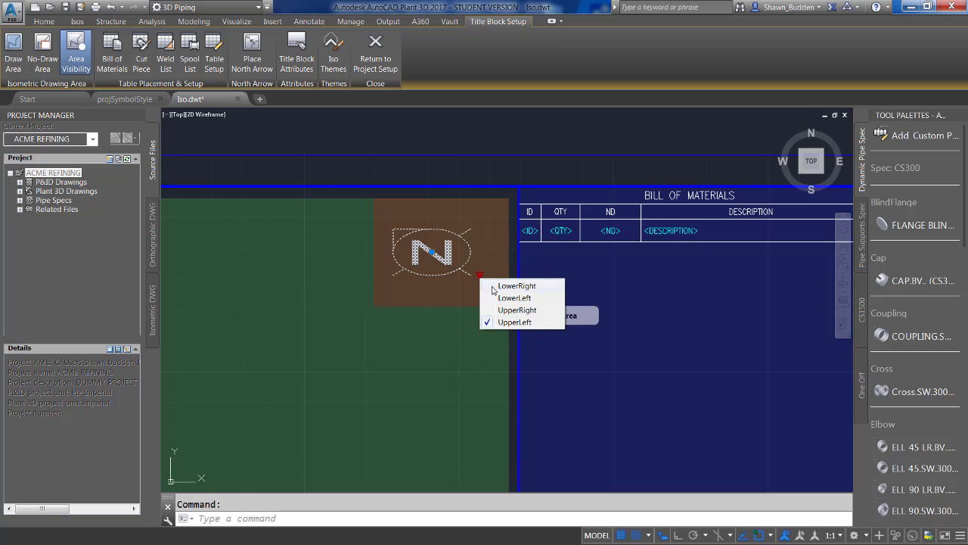
{"action": "left_click", "coordinate": [516, 310]}
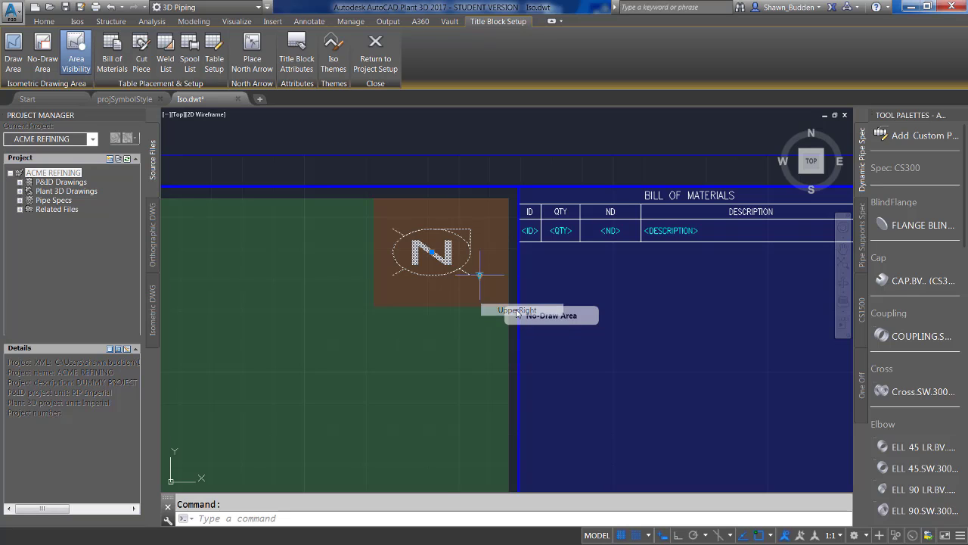
{"action": "key", "text": "Escape"}
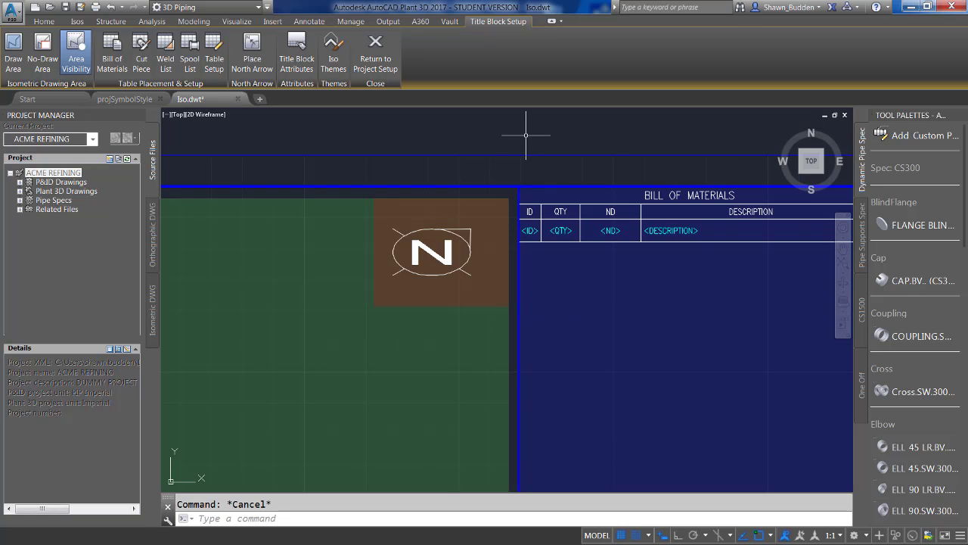
Move the north arrow about 0.19 units to the right within its no-draw area
{"action": "left_click", "coordinate": [450, 251]}
{"action": "key", "text": "Escape"}
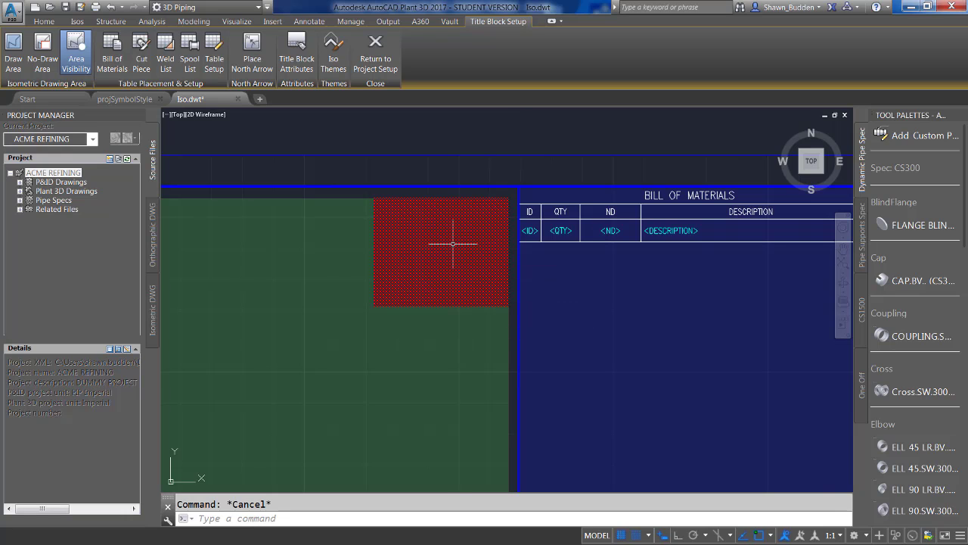
{"action": "left_click", "coordinate": [452, 243]}
{"action": "left_click", "coordinate": [452, 250]}
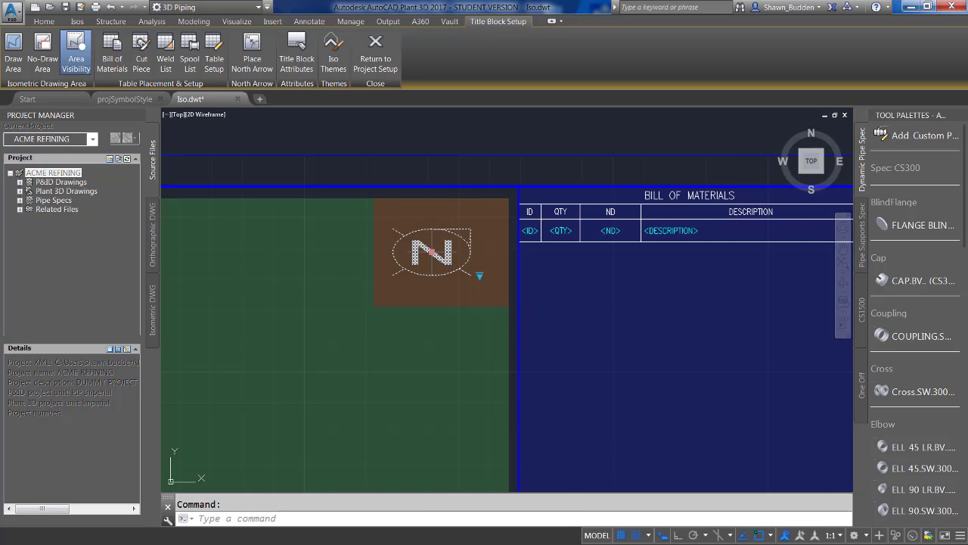
{"action": "right_click", "coordinate": [431, 250]}
{"action": "left_click", "coordinate": [464, 366]}
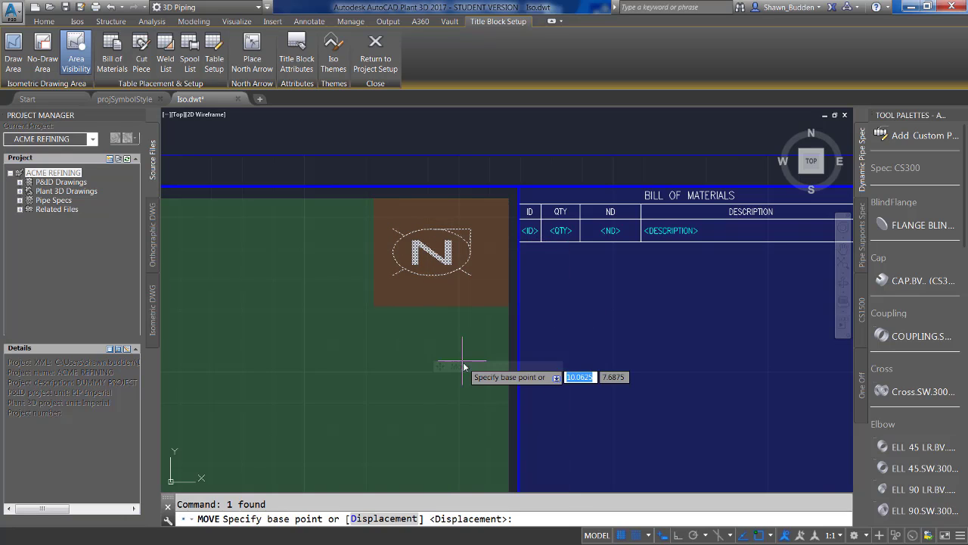
{"action": "left_click", "coordinate": [500, 138]}
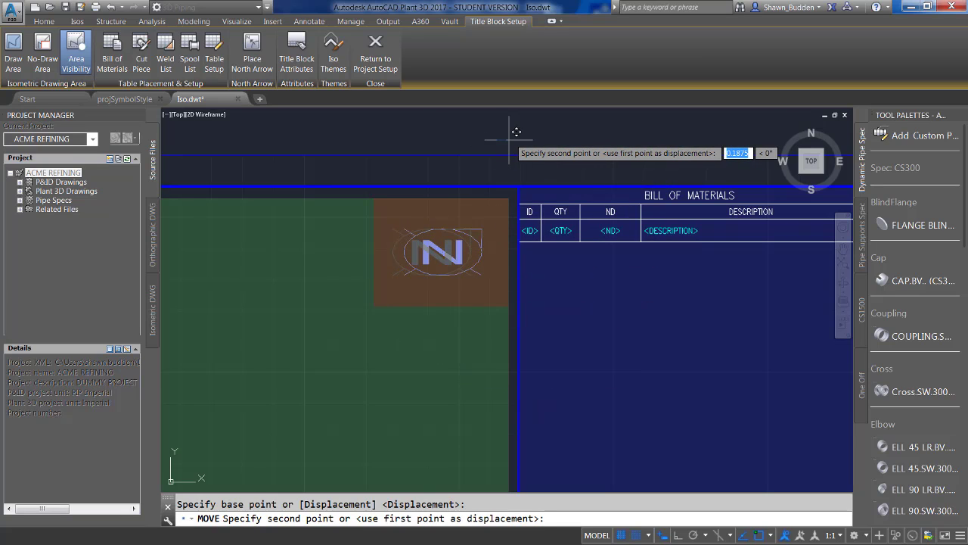
{"action": "left_click", "coordinate": [510, 136]}
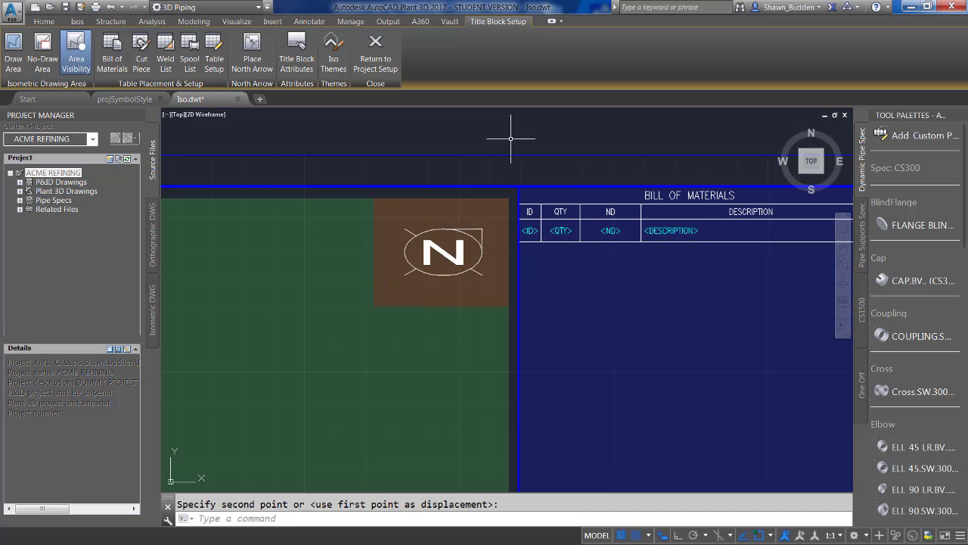
{"action": "key", "text": "Escape"}
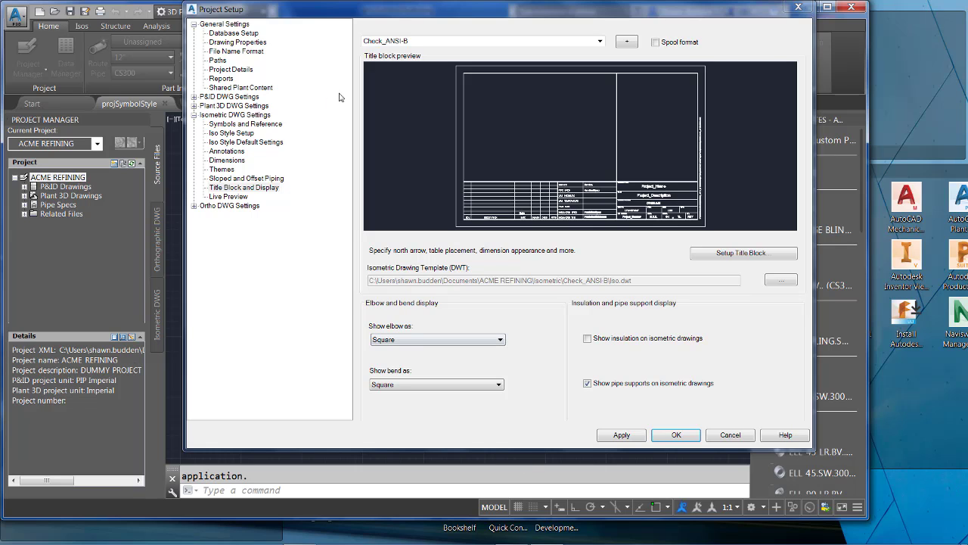
Reopen the title block setup for the Check_ANSI-B iso style and open its table setup
{"action": "left_click", "coordinate": [237, 188]}
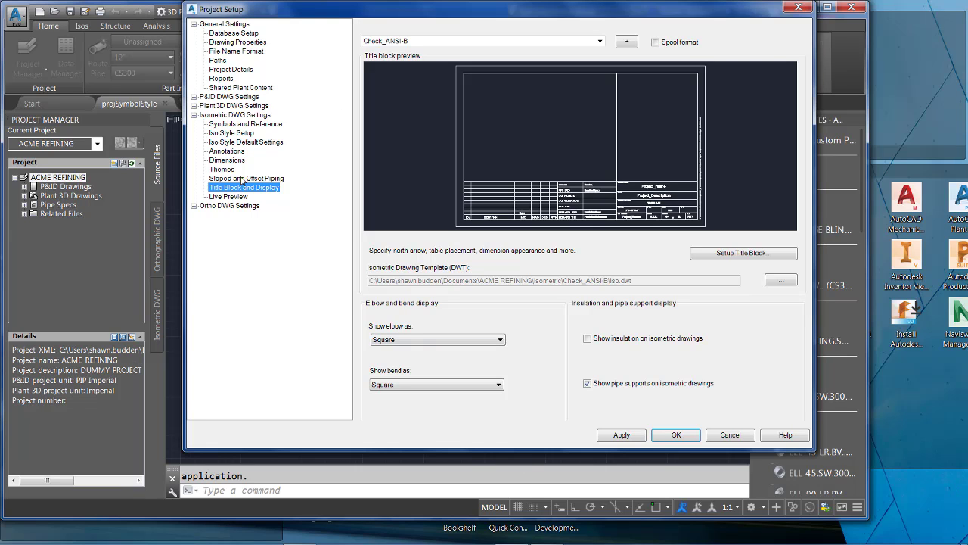
{"action": "left_click", "coordinate": [717, 252]}
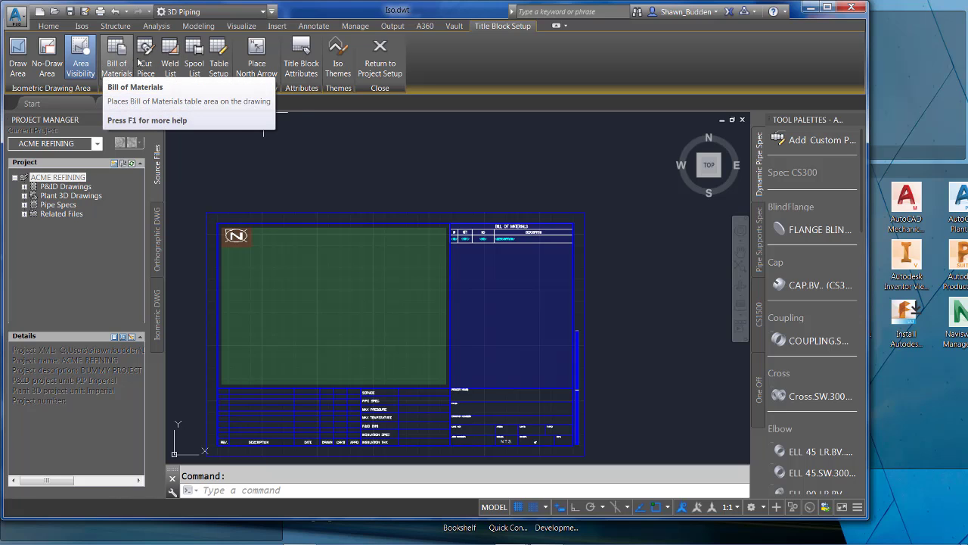
{"action": "left_click", "coordinate": [219, 50]}
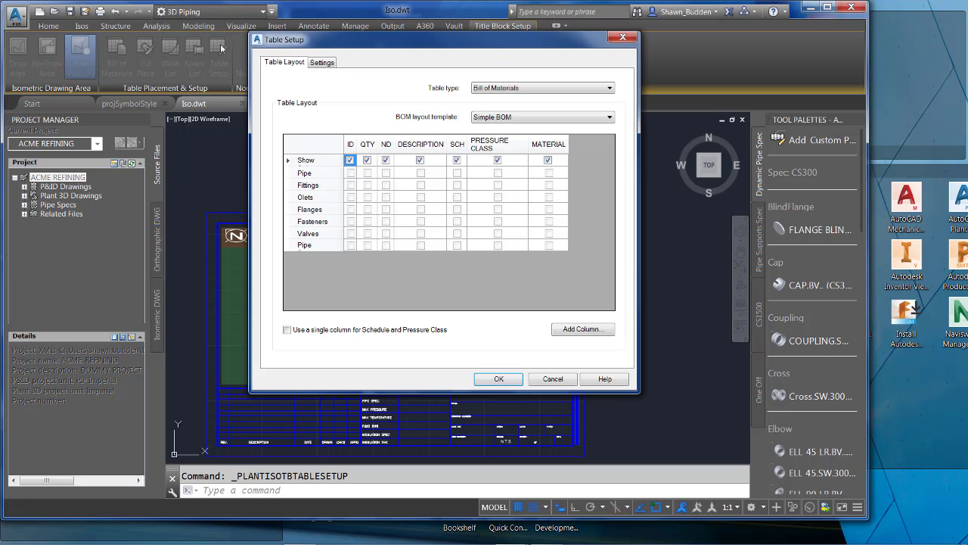
Review the table layouts for Cut Piece List, Weld List and Spool List, and return to the Bill of Materials table type
{"action": "left_click", "coordinate": [527, 88]}
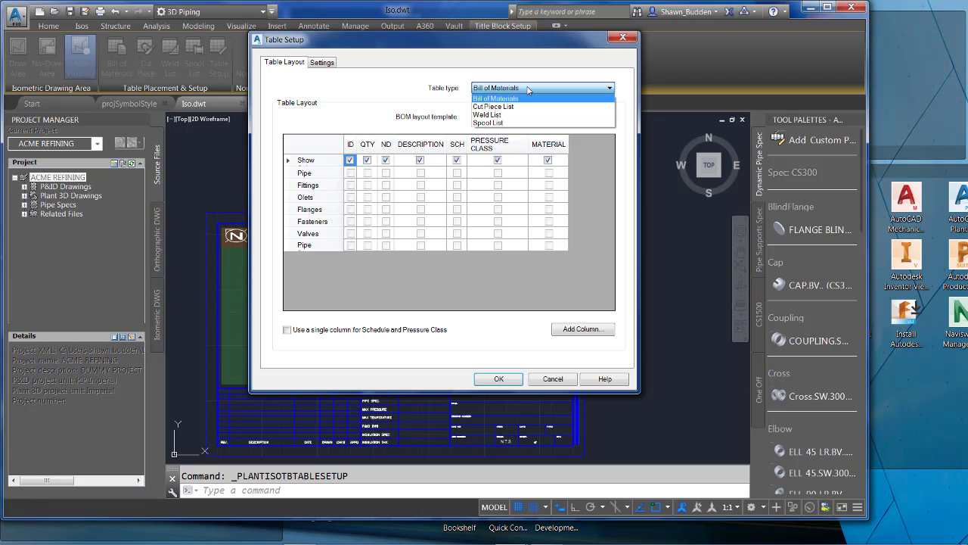
{"action": "left_click", "coordinate": [494, 107]}
{"action": "left_click", "coordinate": [512, 87]}
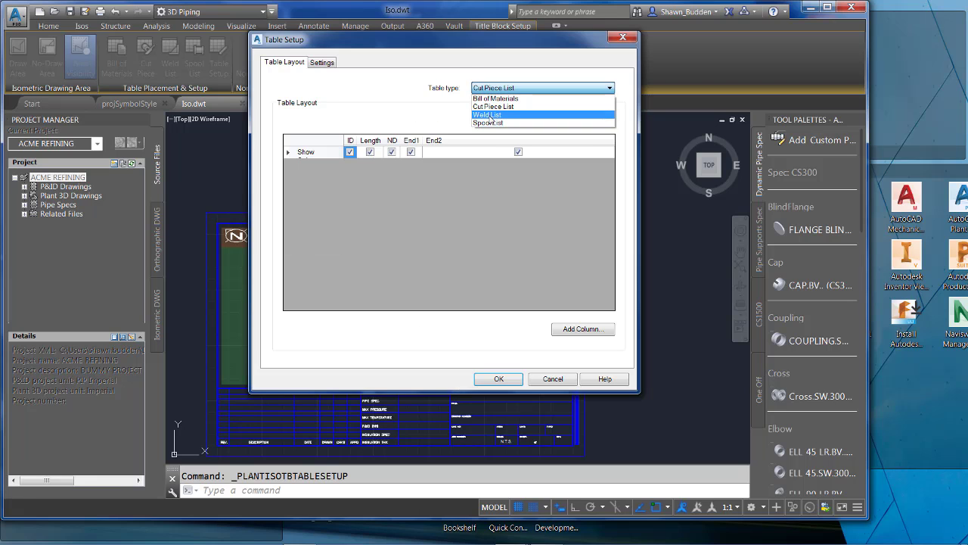
{"action": "left_click", "coordinate": [487, 114]}
{"action": "left_click", "coordinate": [510, 89]}
{"action": "left_click", "coordinate": [486, 124]}
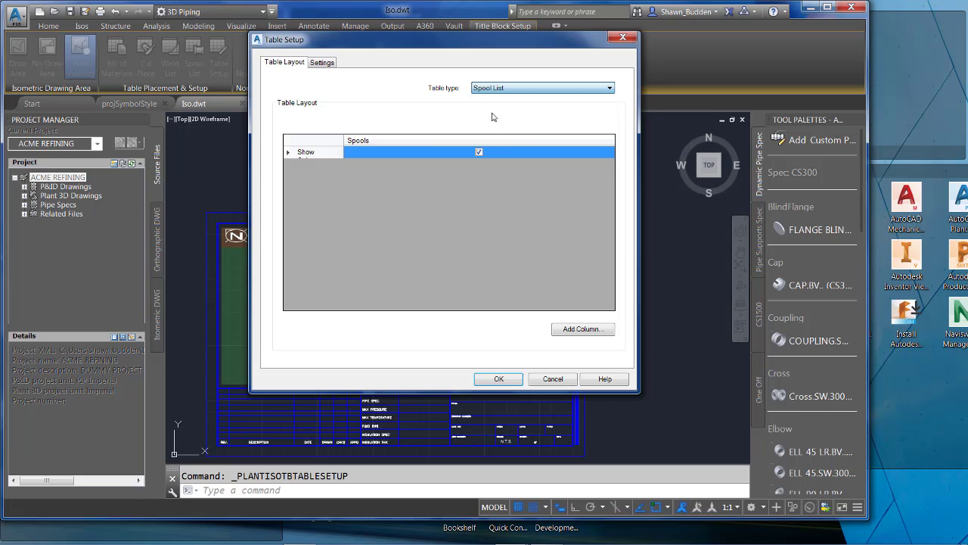
{"action": "left_click", "coordinate": [509, 89]}
{"action": "left_click", "coordinate": [490, 99]}
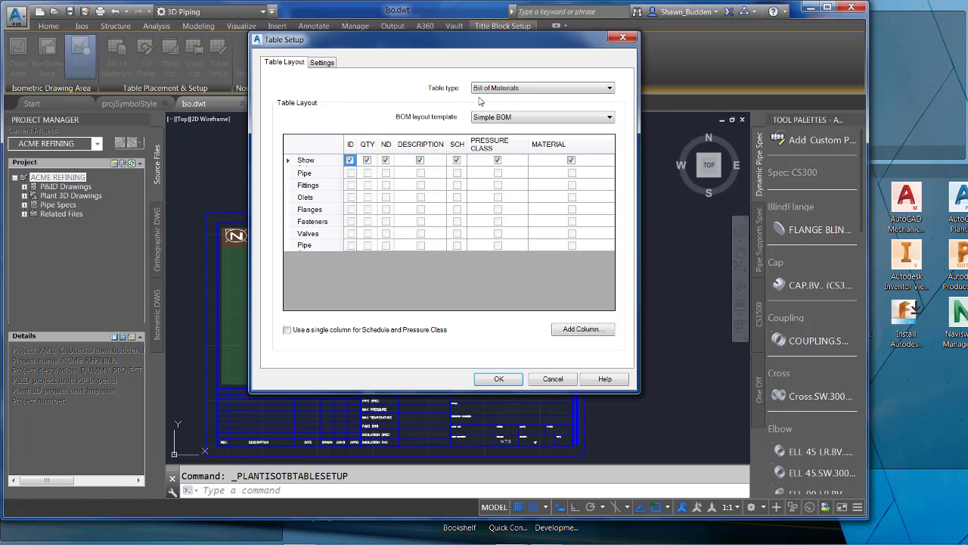
Set the BOM layout template to Grouped with independent columns and move the Material column ahead of Pressure Class
{"action": "left_click", "coordinate": [553, 119]}
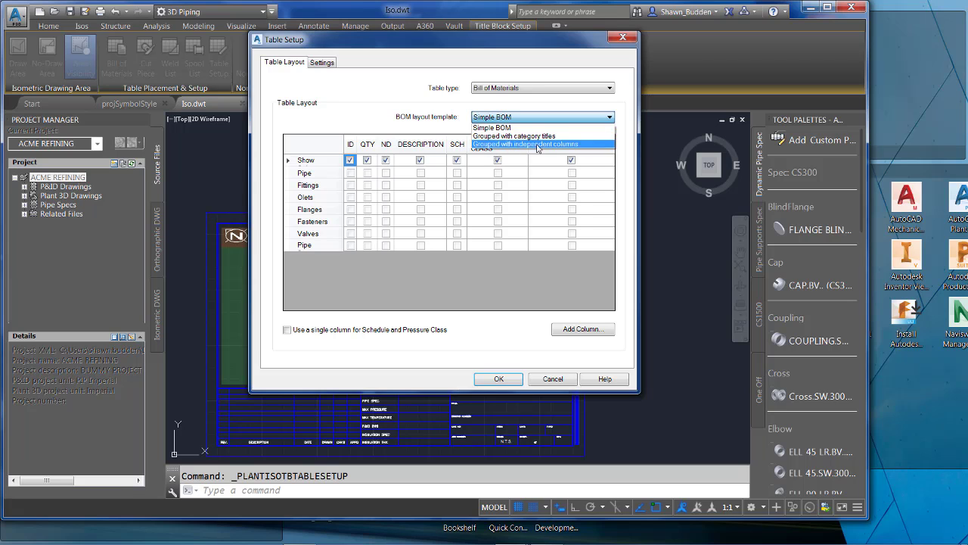
{"action": "left_click", "coordinate": [545, 118]}
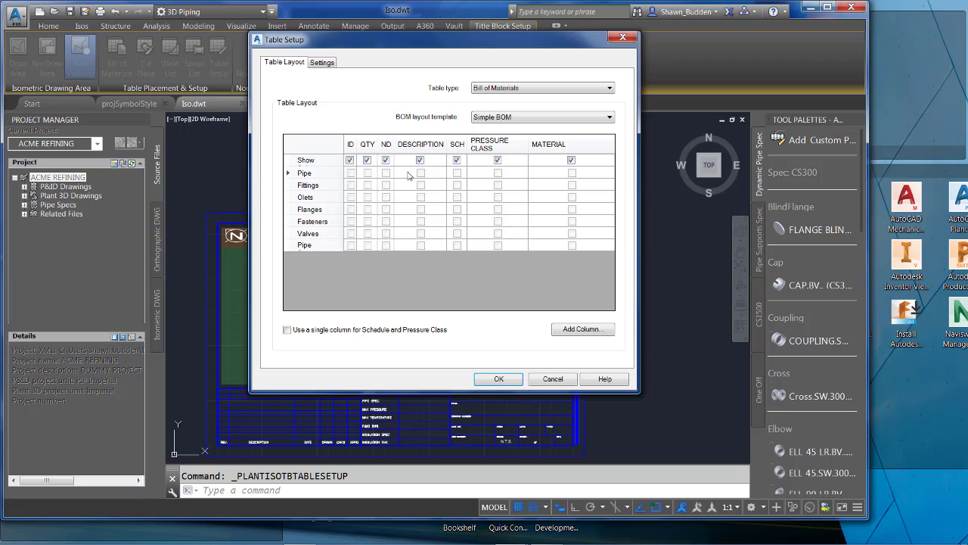
{"action": "left_click", "coordinate": [522, 119]}
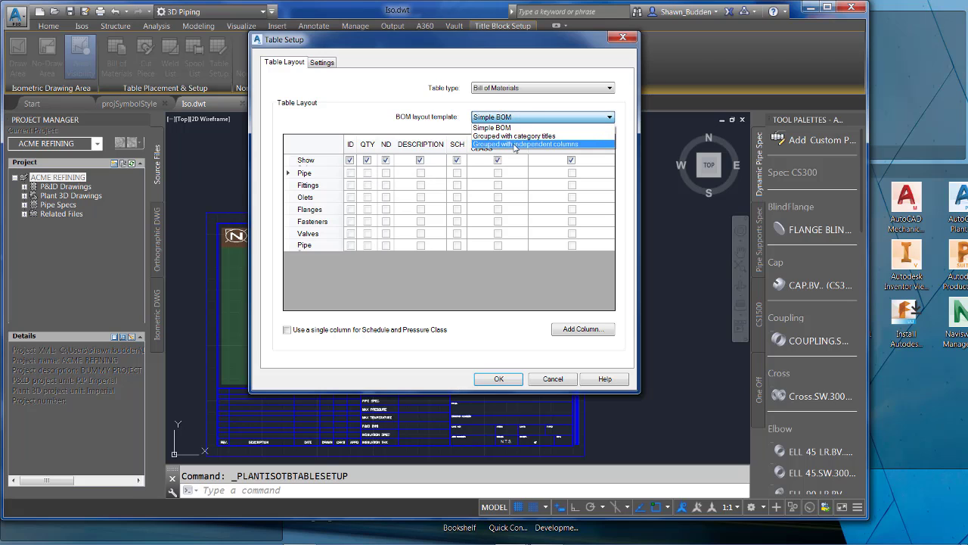
{"action": "left_click", "coordinate": [502, 144]}
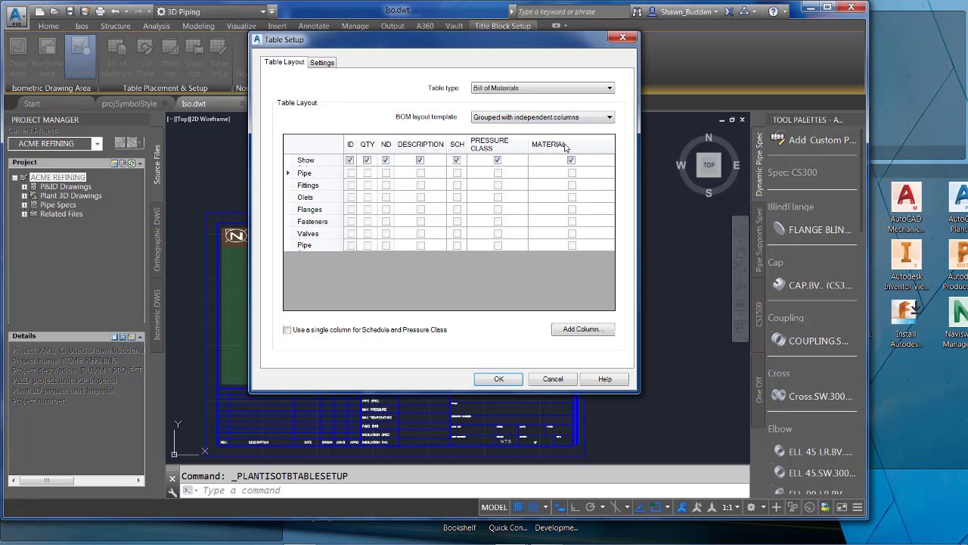
{"action": "left_click_drag", "start_coordinate": [582, 147], "coordinate": [495, 142]}
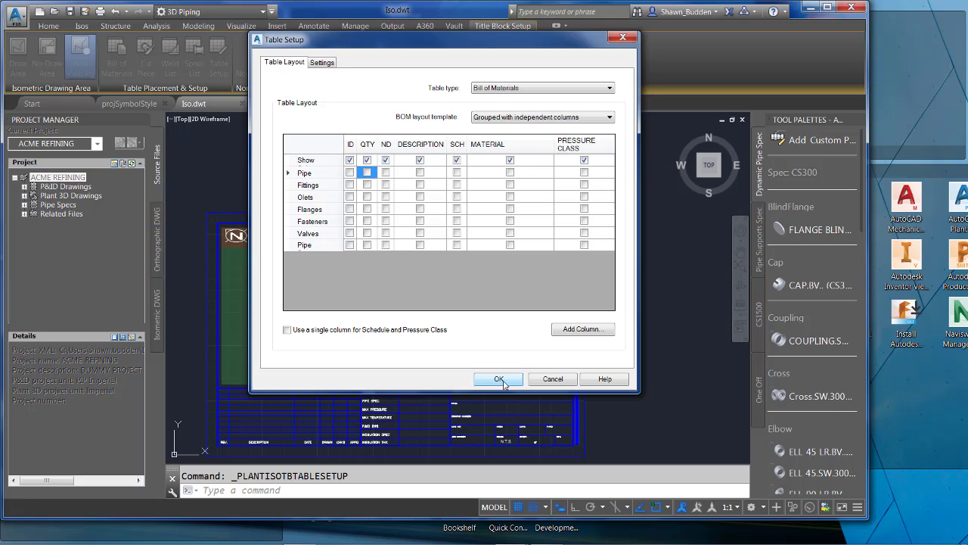
Add a column to the Bill of Materials layout using the Manufacturer property of the Blower equipment class
{"action": "left_click", "coordinate": [565, 330]}
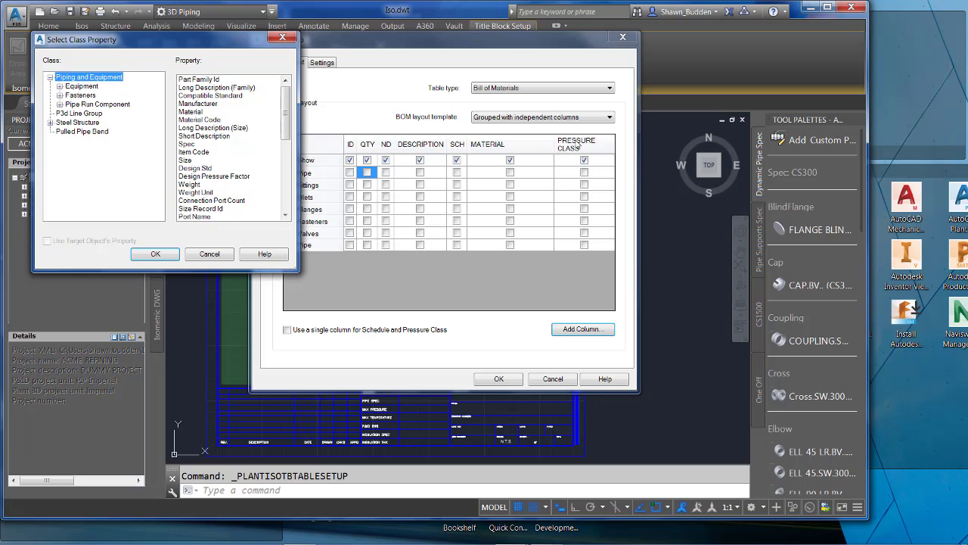
{"action": "left_click", "coordinate": [60, 86]}
{"action": "left_click", "coordinate": [85, 86]}
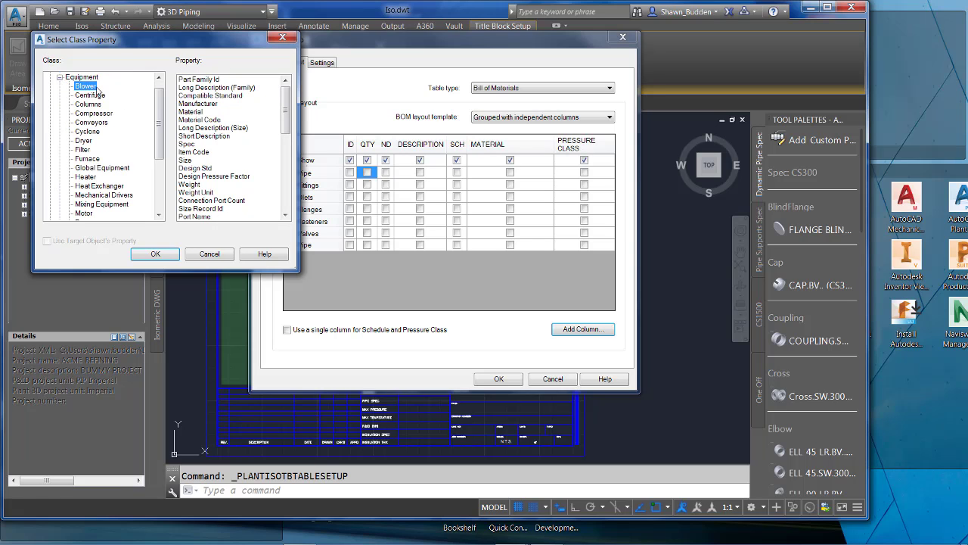
{"action": "left_click", "coordinate": [203, 104]}
{"action": "left_click", "coordinate": [148, 255]}
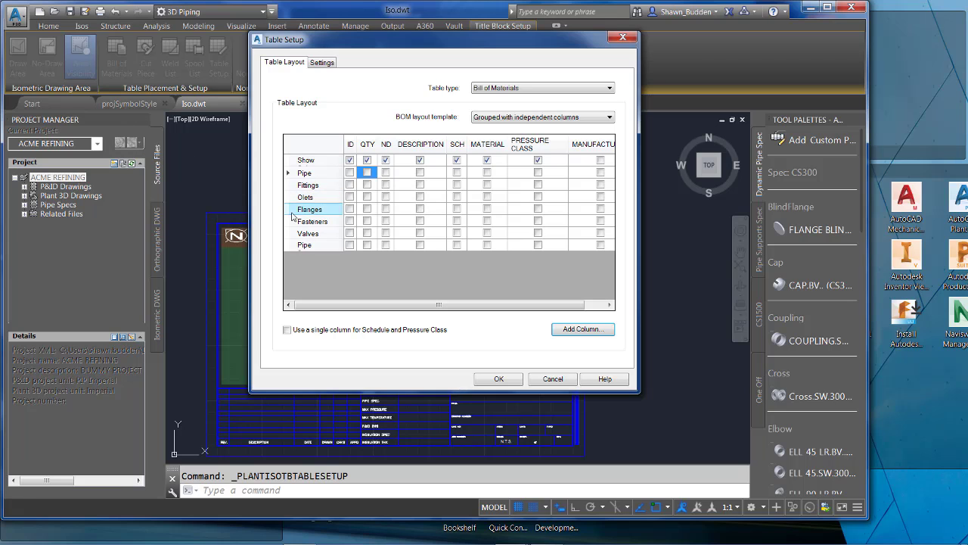
Move the Olets row up above Fittings in the BOM layout and back down again
{"action": "right_click", "coordinate": [330, 199]}
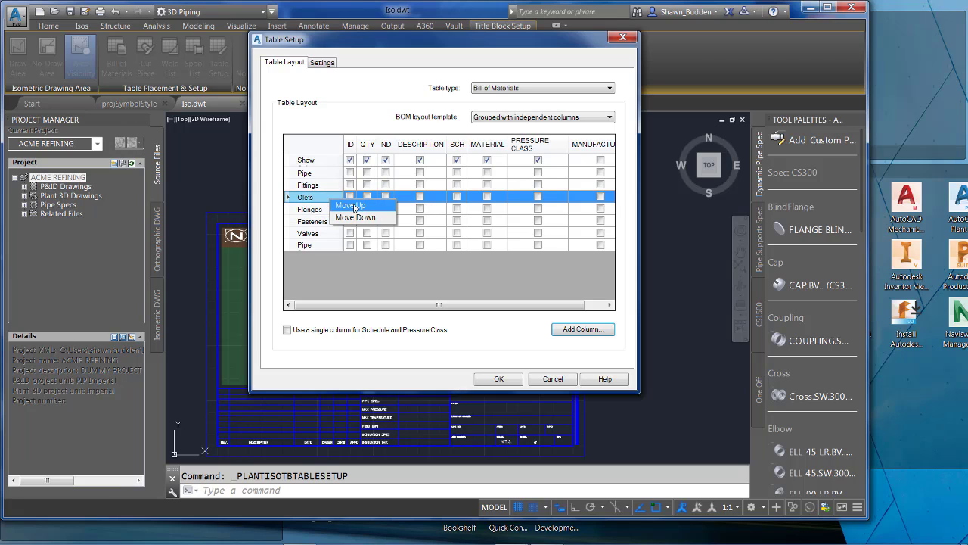
{"action": "left_click", "coordinate": [355, 206]}
{"action": "right_click", "coordinate": [305, 186]}
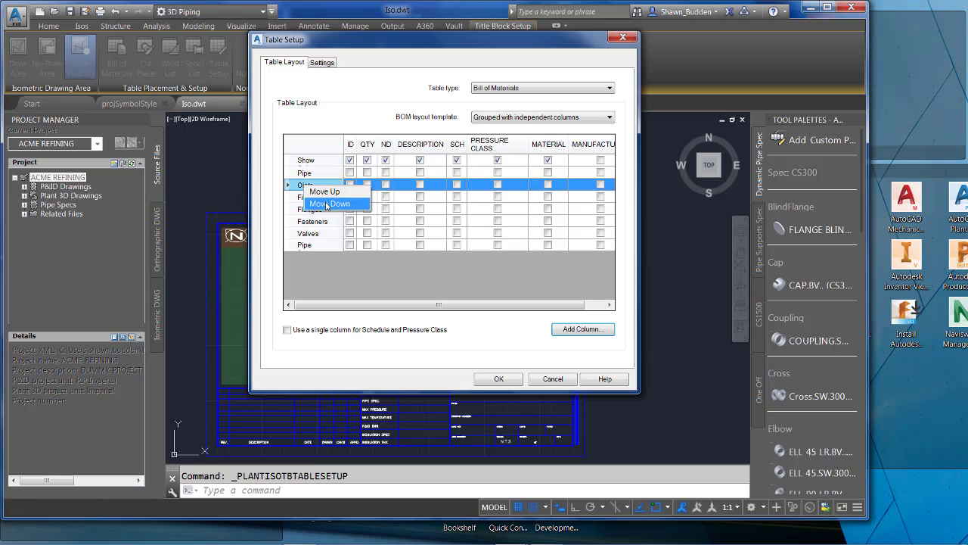
{"action": "left_click", "coordinate": [328, 204]}
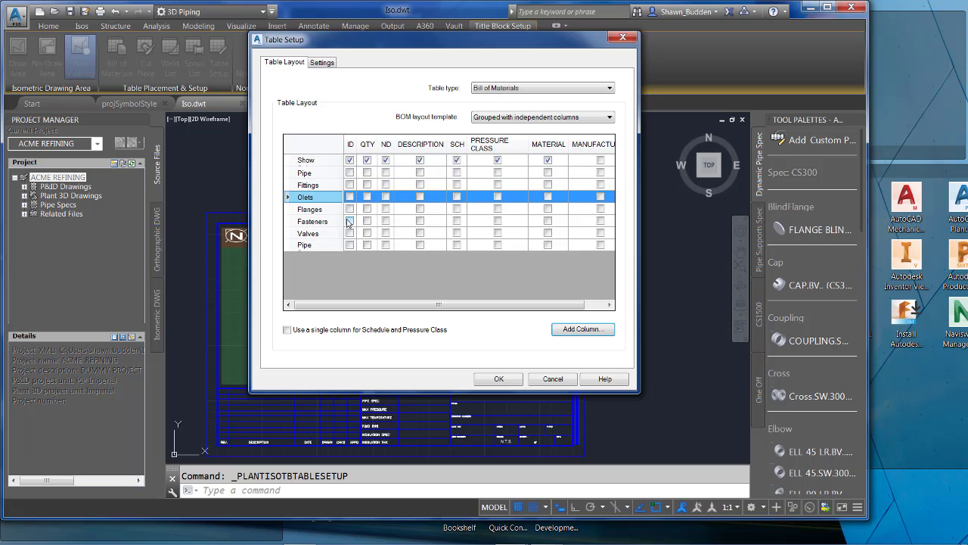
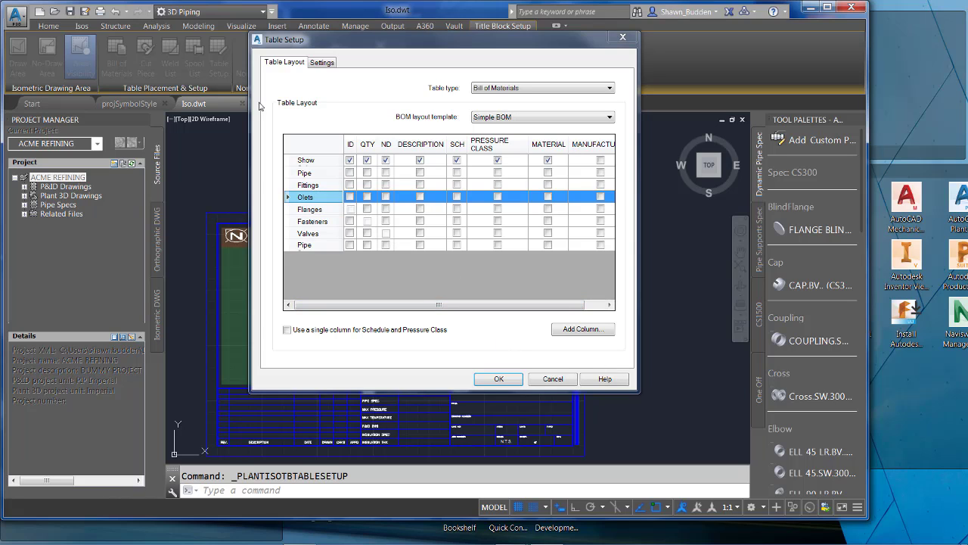
Review the BOM sort and section order options in the table settings, and turn off separate Fabrication and Erection table sections
{"action": "left_click", "coordinate": [321, 63]}
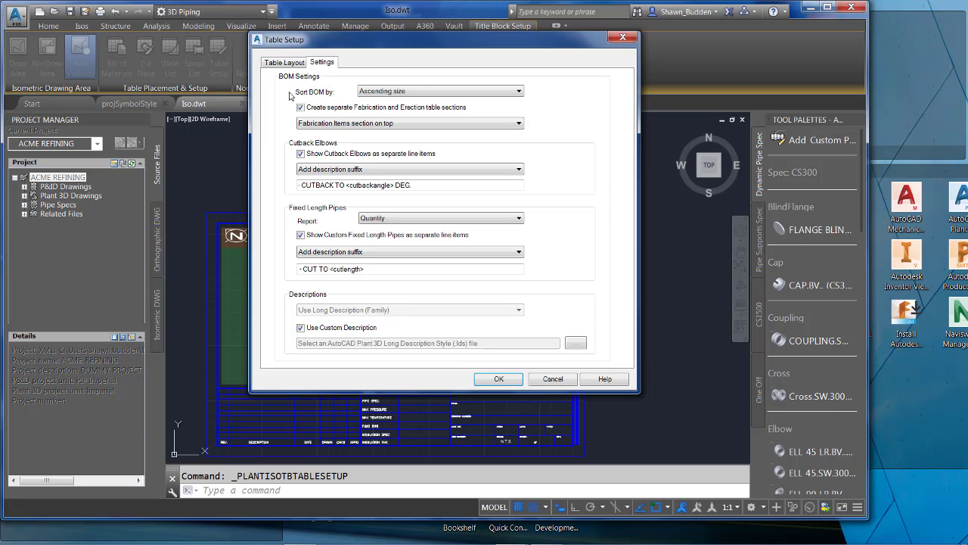
{"action": "left_click", "coordinate": [387, 94]}
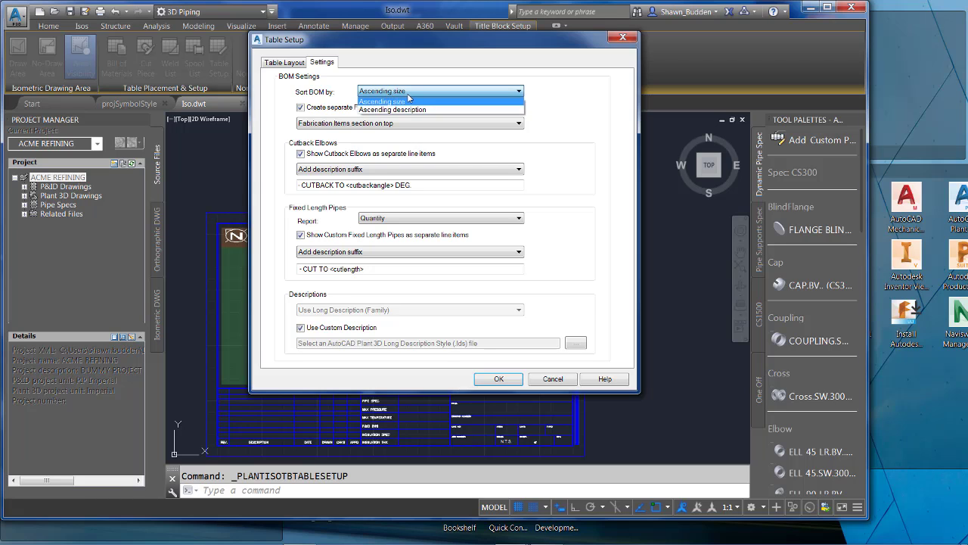
{"action": "left_click", "coordinate": [547, 99]}
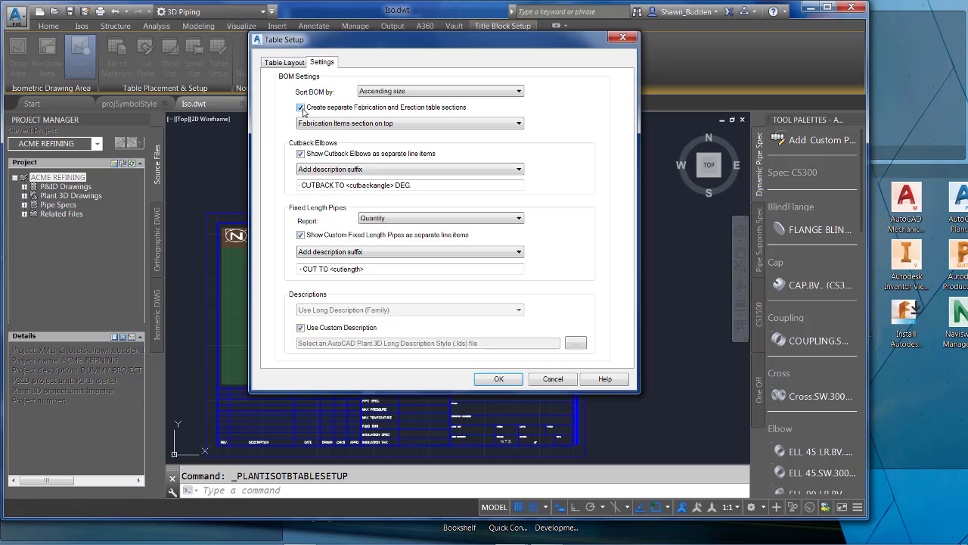
{"action": "left_click", "coordinate": [301, 108]}
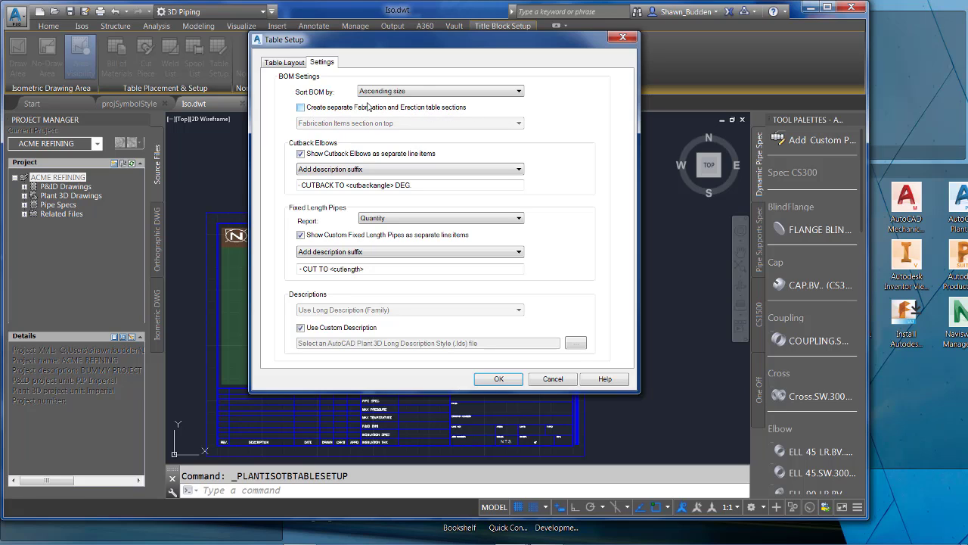
{"action": "left_click", "coordinate": [300, 109]}
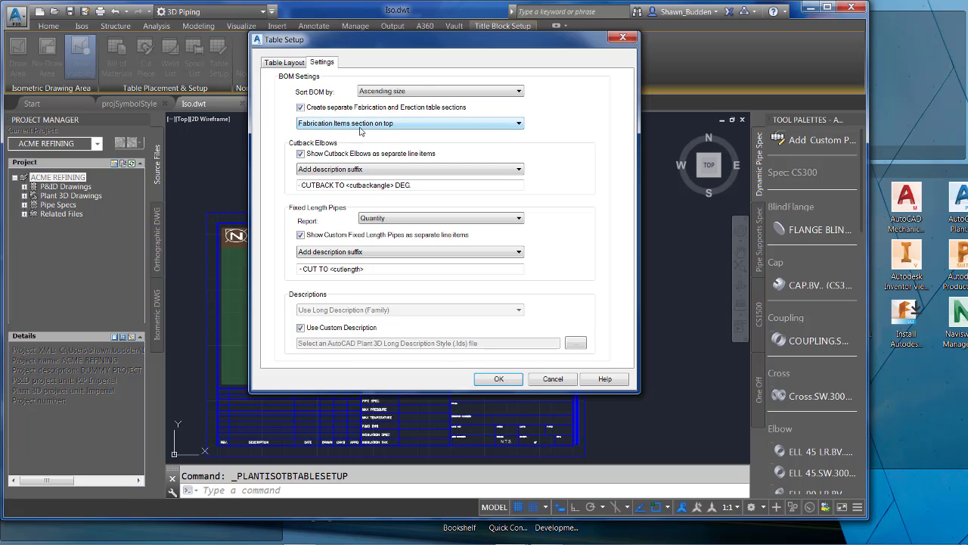
{"action": "left_click", "coordinate": [369, 124]}
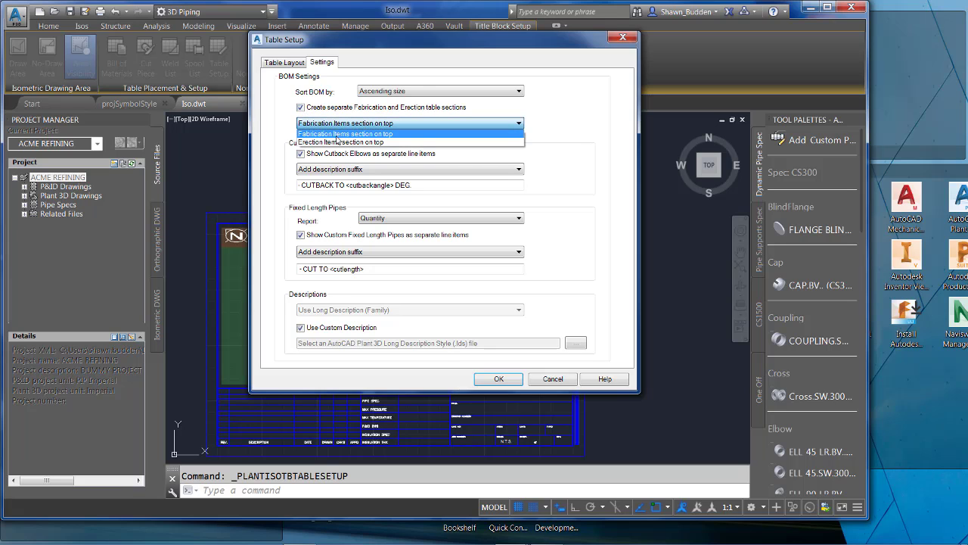
{"action": "left_click", "coordinate": [534, 121]}
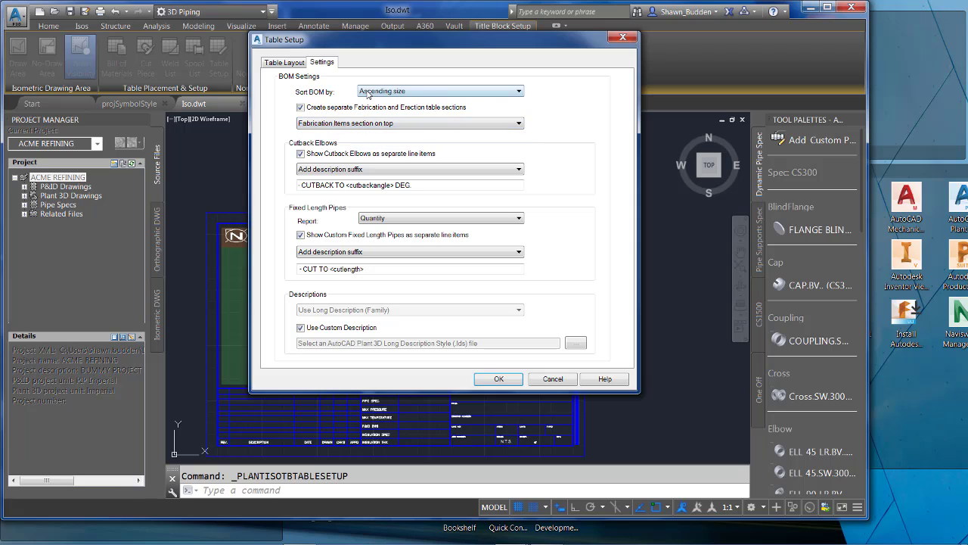
{"action": "left_click", "coordinate": [300, 107]}
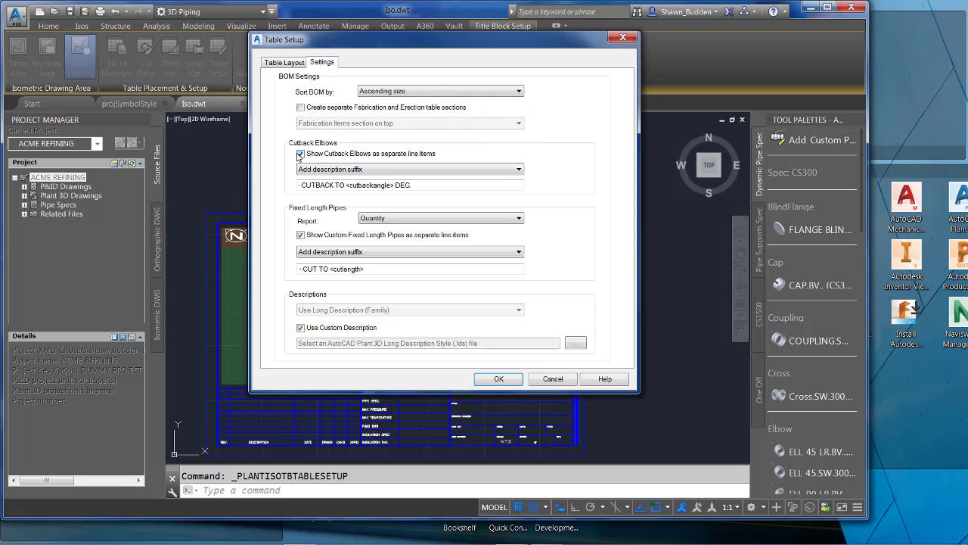
Examine the table setup options for cutback elbows, fixed length pipe reporting, description suffixes and custom descriptions
{"action": "left_click", "coordinate": [300, 155]}
{"action": "left_click", "coordinate": [301, 154]}
{"action": "left_click", "coordinate": [383, 172]}
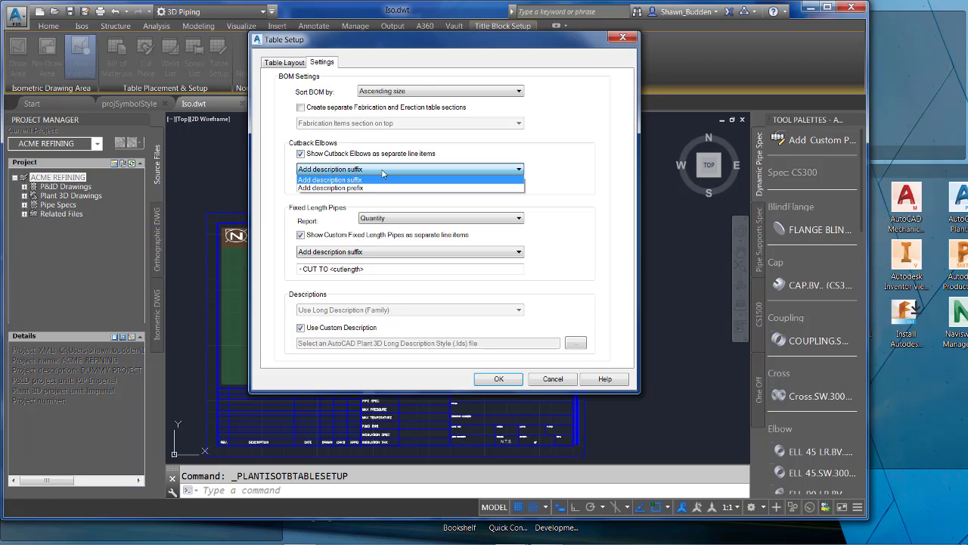
{"action": "left_click", "coordinate": [534, 160]}
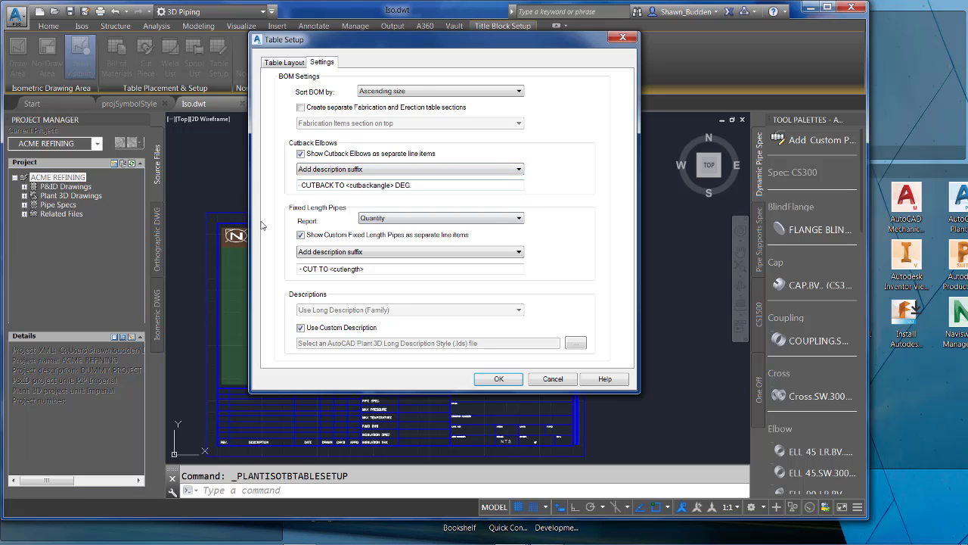
{"action": "left_click", "coordinate": [392, 217]}
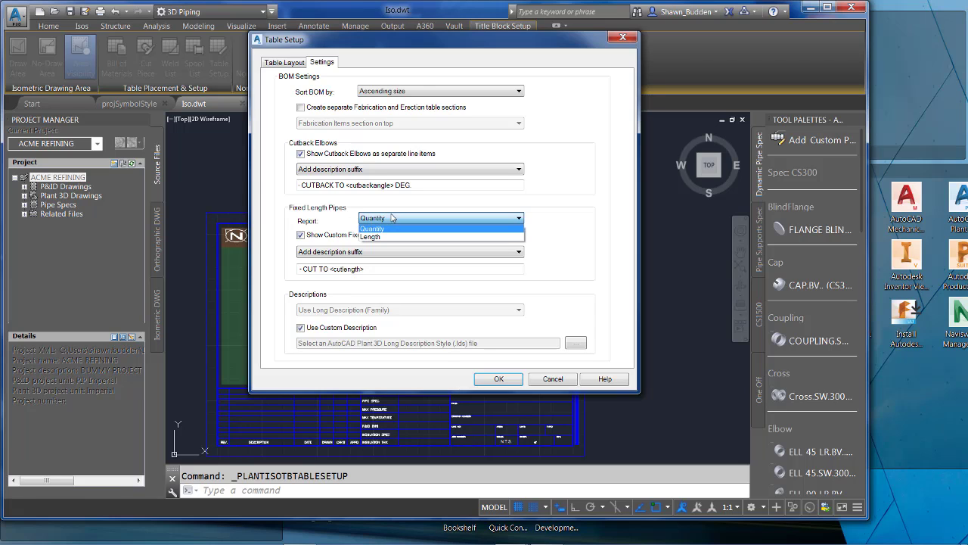
{"action": "left_click", "coordinate": [335, 230]}
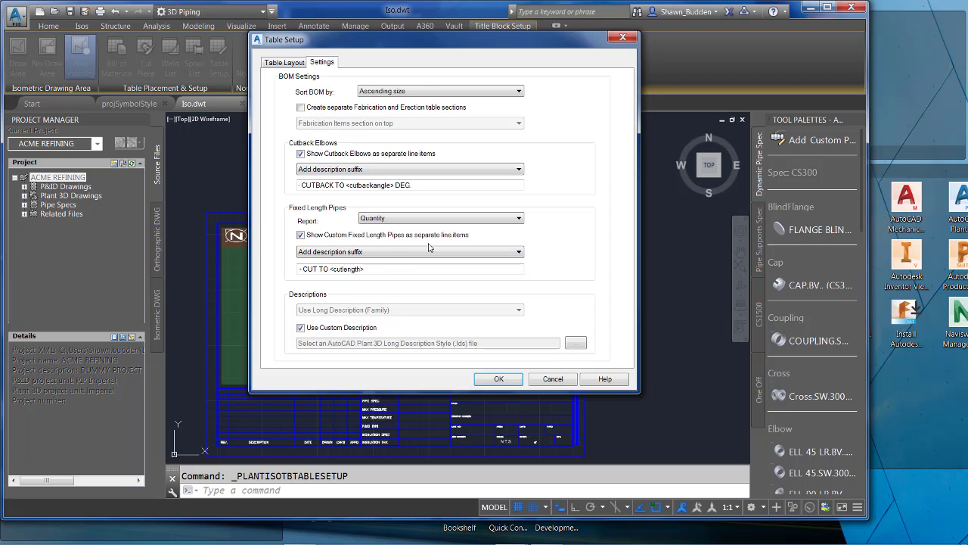
{"action": "left_click", "coordinate": [372, 253]}
{"action": "left_click", "coordinate": [369, 259]}
{"action": "left_click", "coordinate": [347, 269]}
{"action": "left_click", "coordinate": [301, 328]}
{"action": "left_click", "coordinate": [301, 327]}
Accept the table setup and leave the Iso.dwt title block editor to return to project setup
{"action": "left_click", "coordinate": [491, 382]}
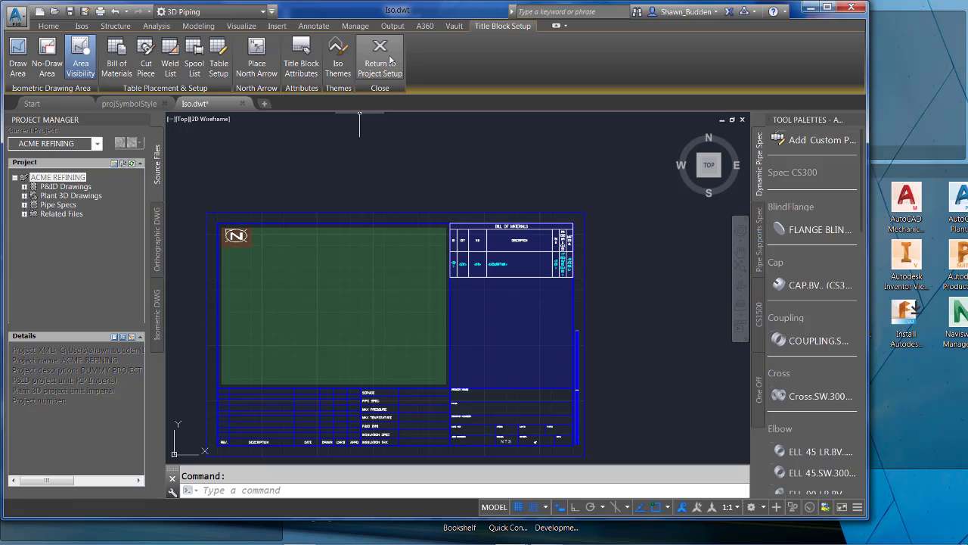
{"action": "left_click", "coordinate": [390, 60]}
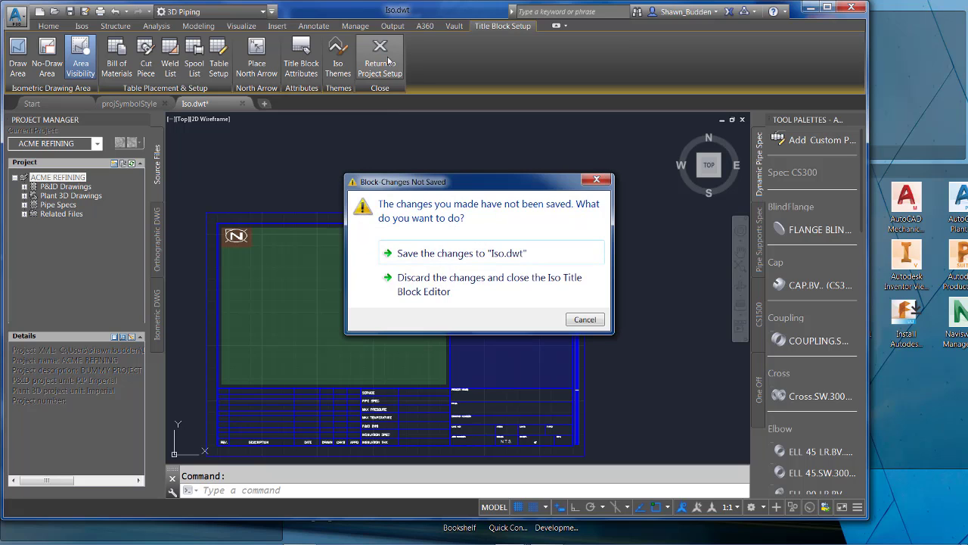